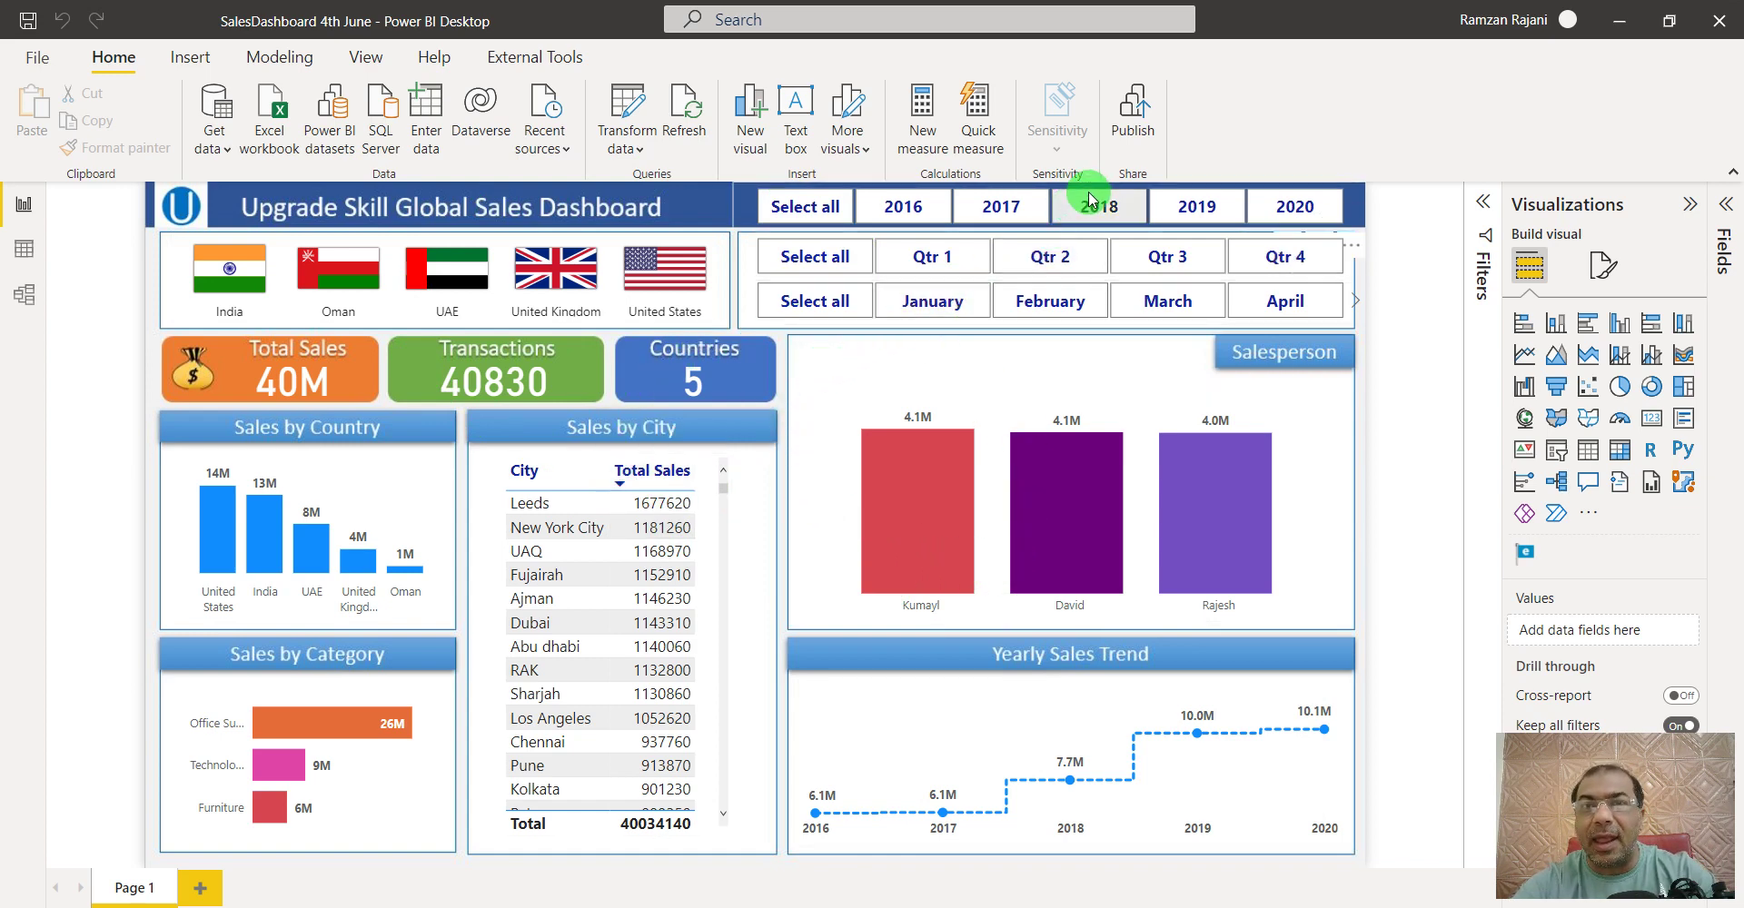
Step: Publish the report to My workspace, replacing the existing SalesDashboard 4th June dataset
click(1136, 116)
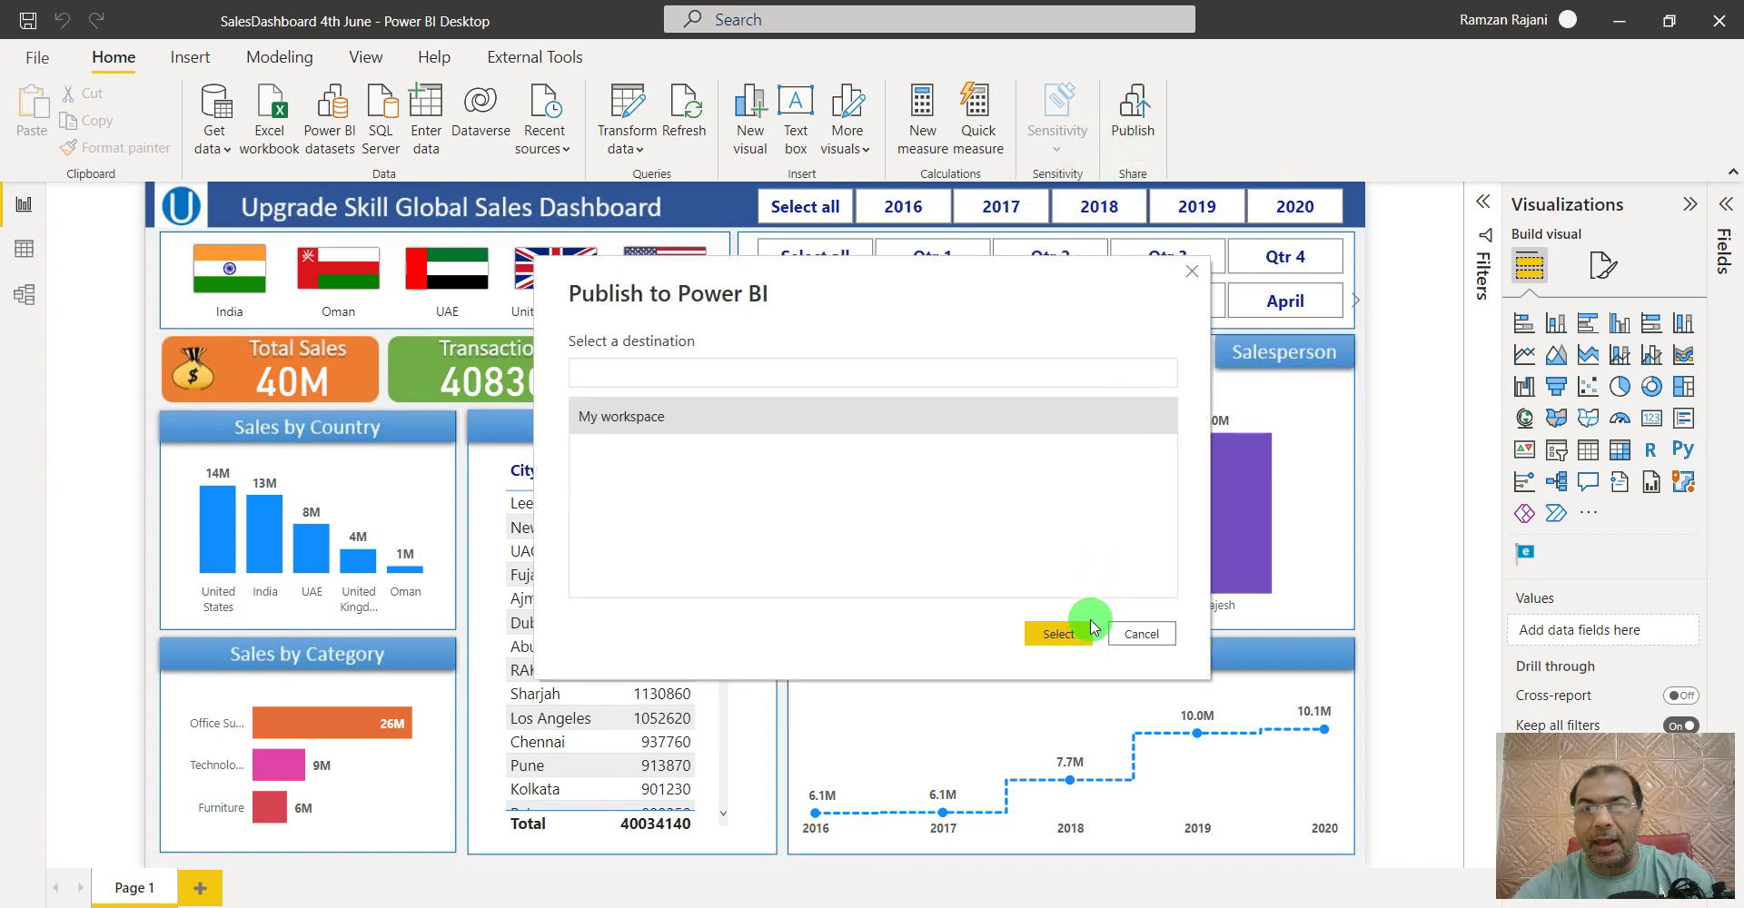
click(1061, 633)
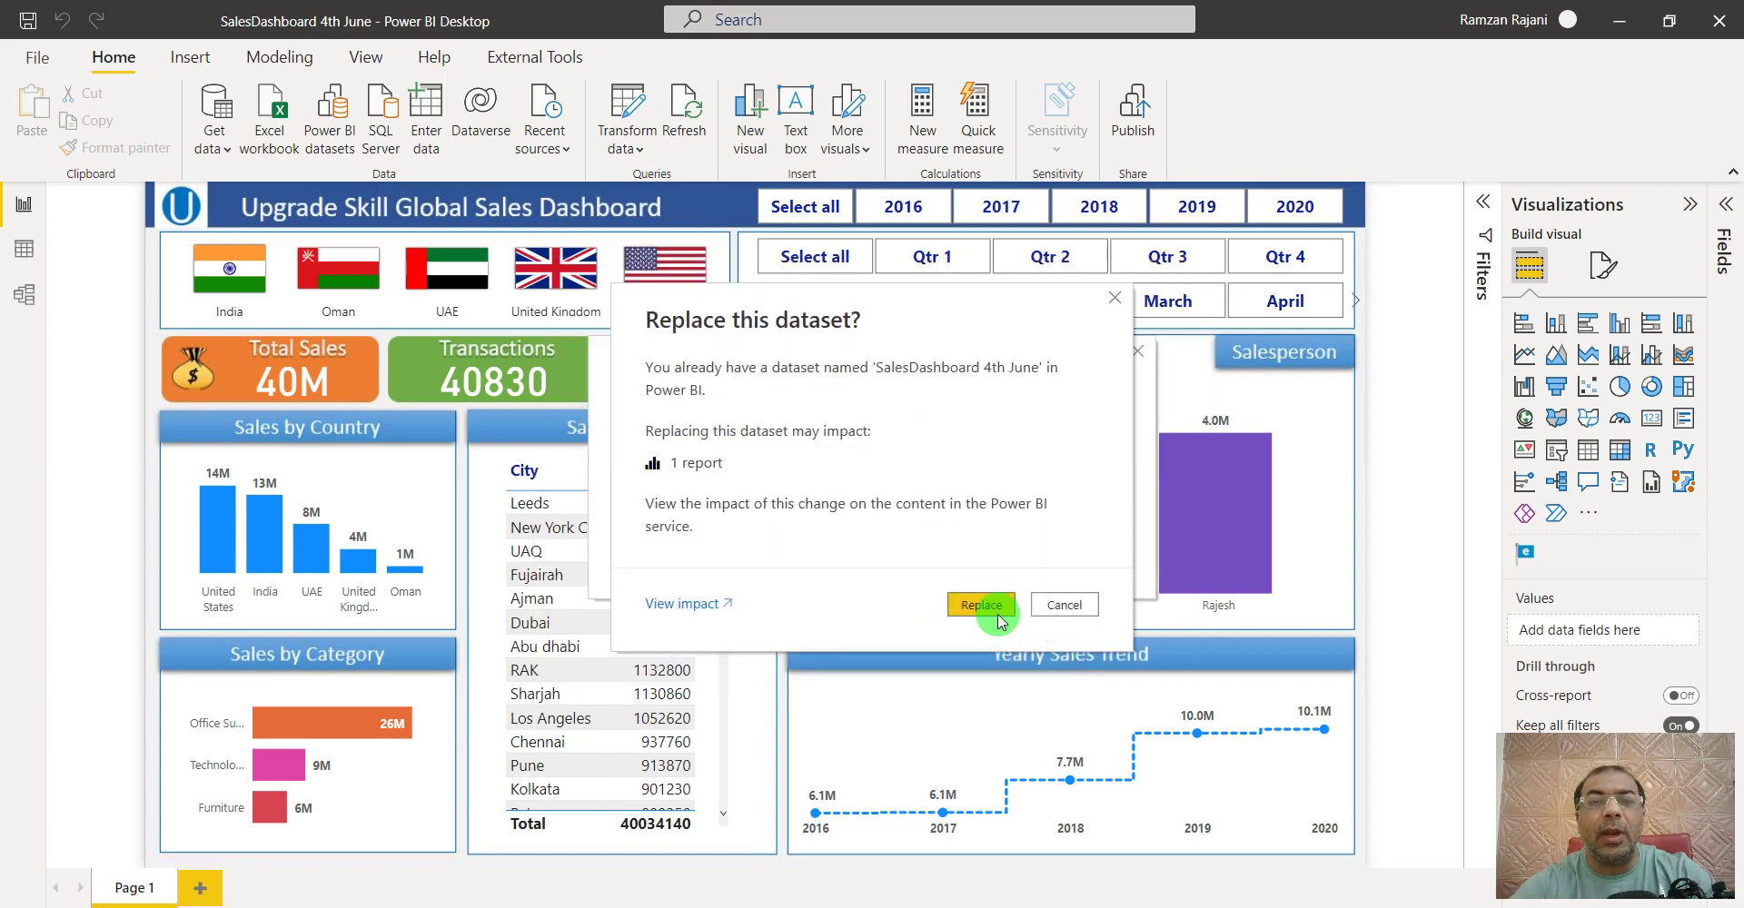
click(997, 609)
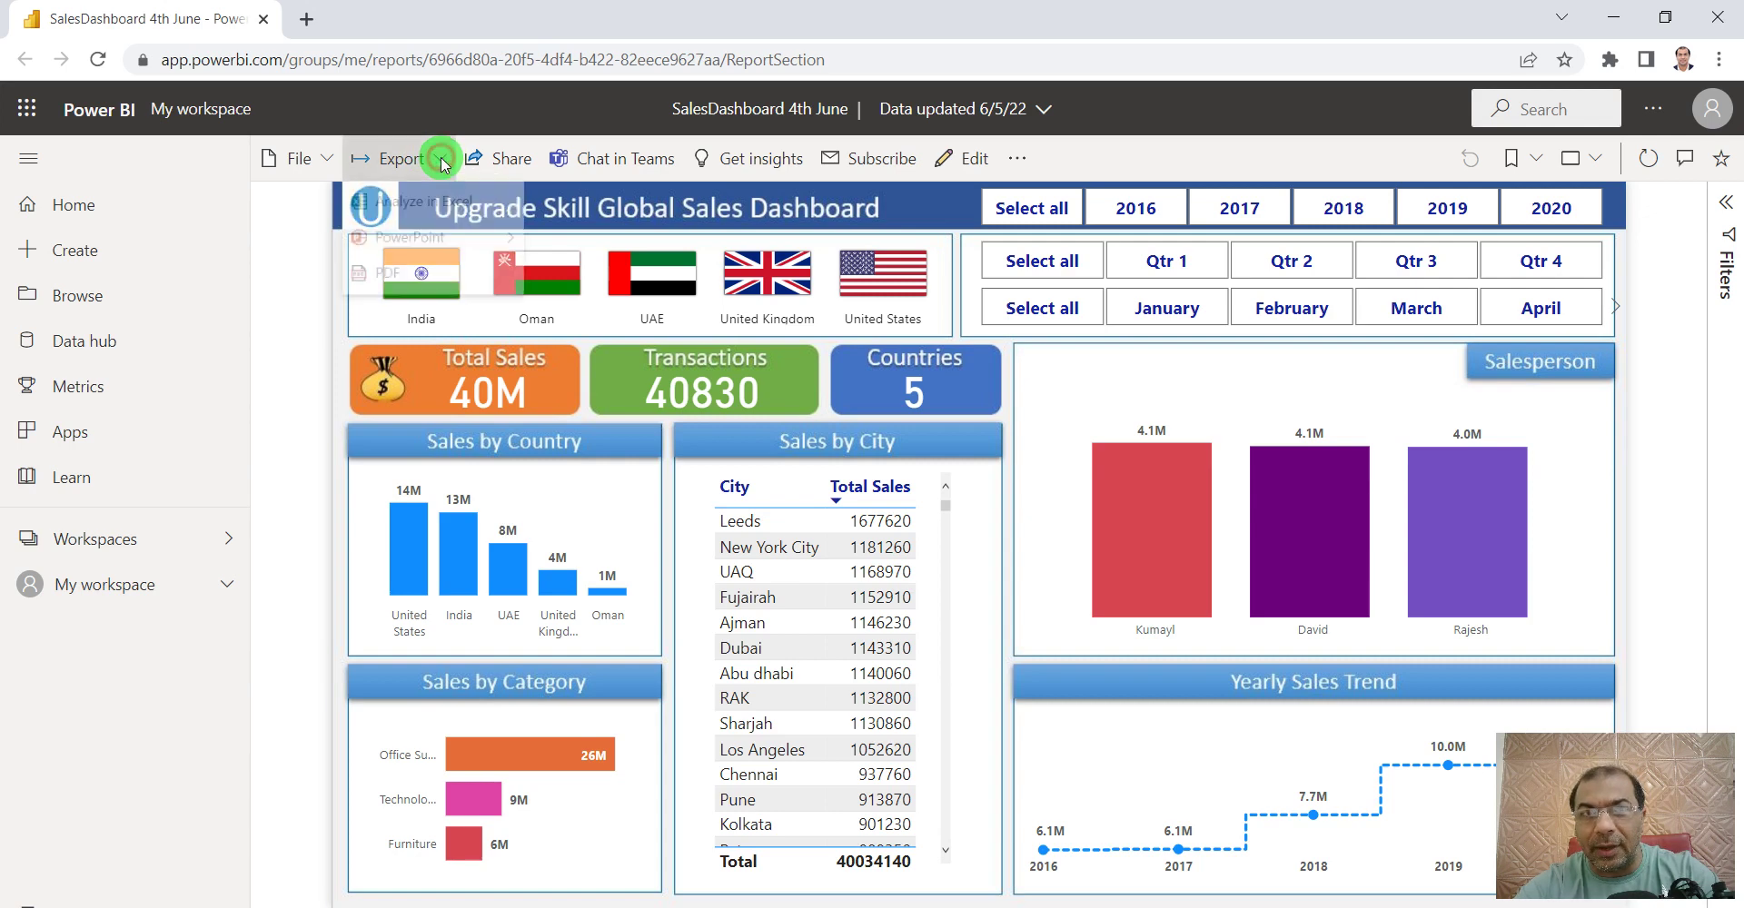
Step: In the online report, bring up Export > PowerPoint to reveal the Embed live data option
click(442, 164)
mouse_move(467, 243)
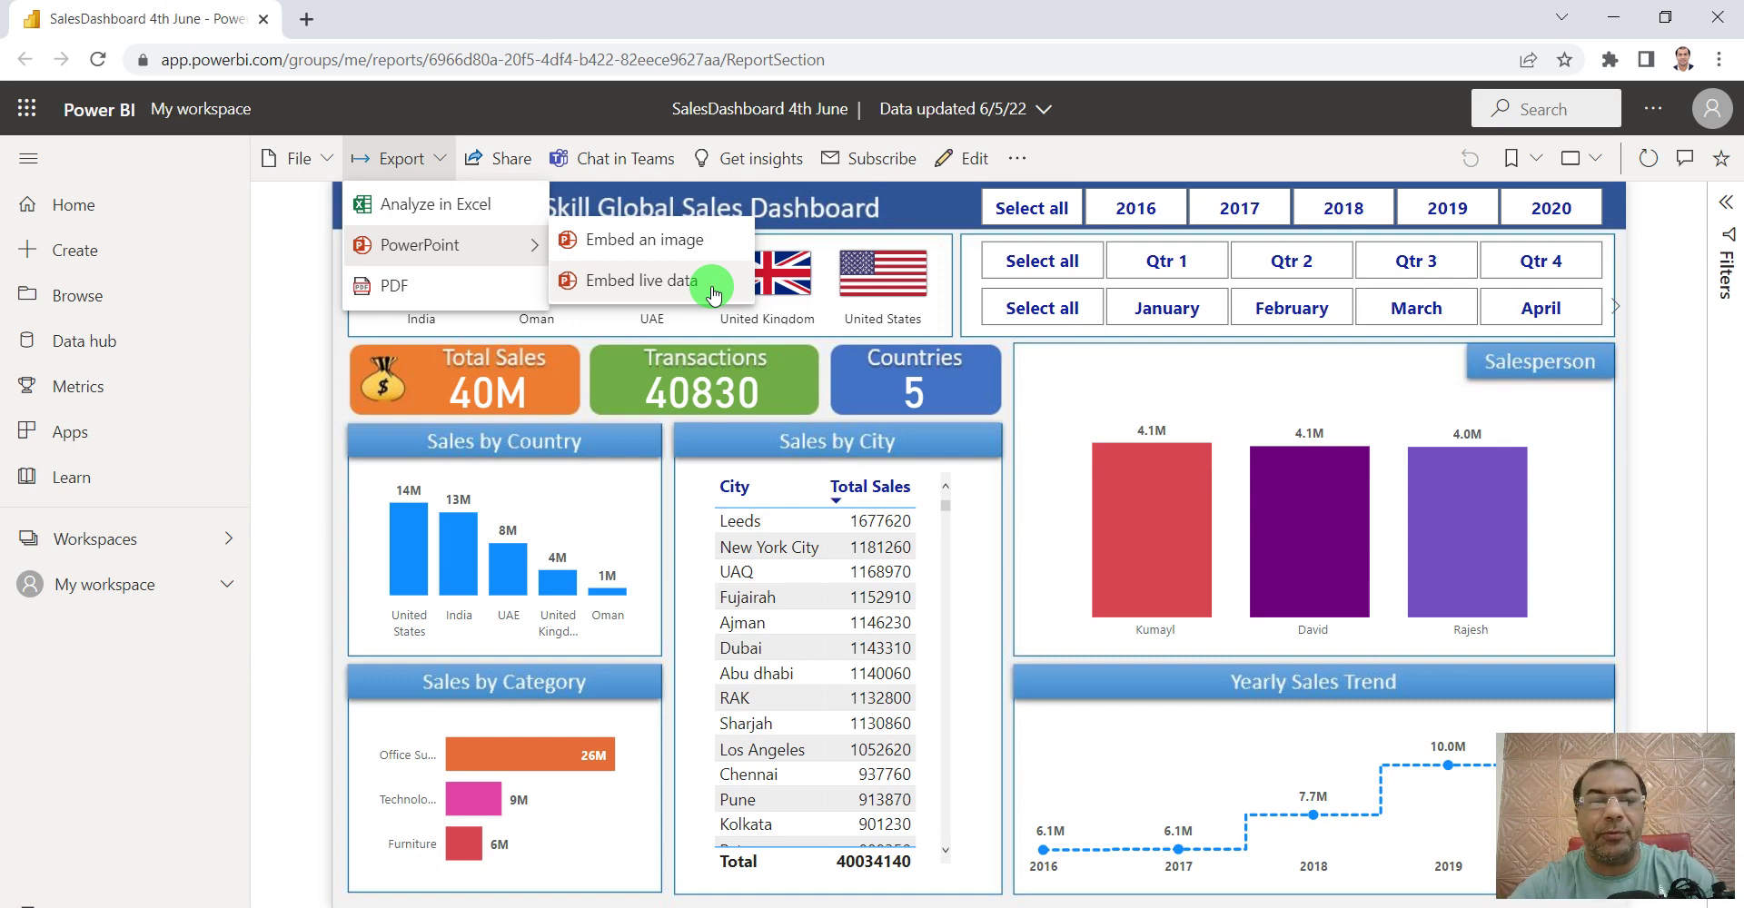
Step: Add a blank-layout slide 9 after slide 8 and bring up the Office Add-ins store
key(alt+Tab)
key(alt+Tab)
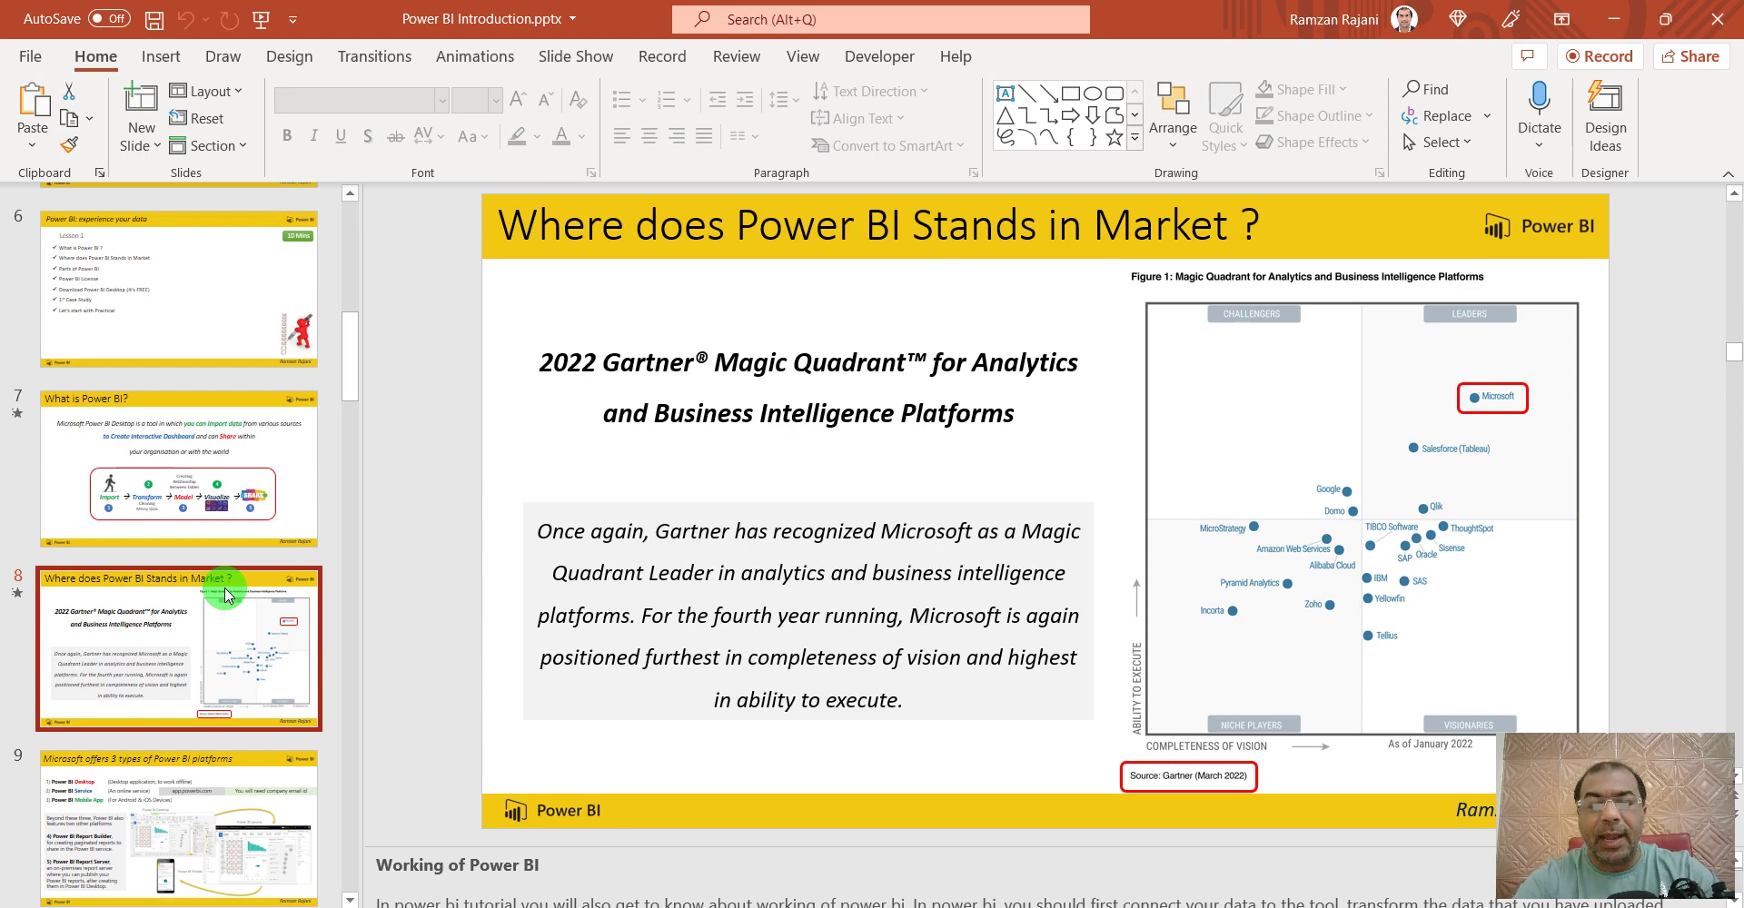
key(Return)
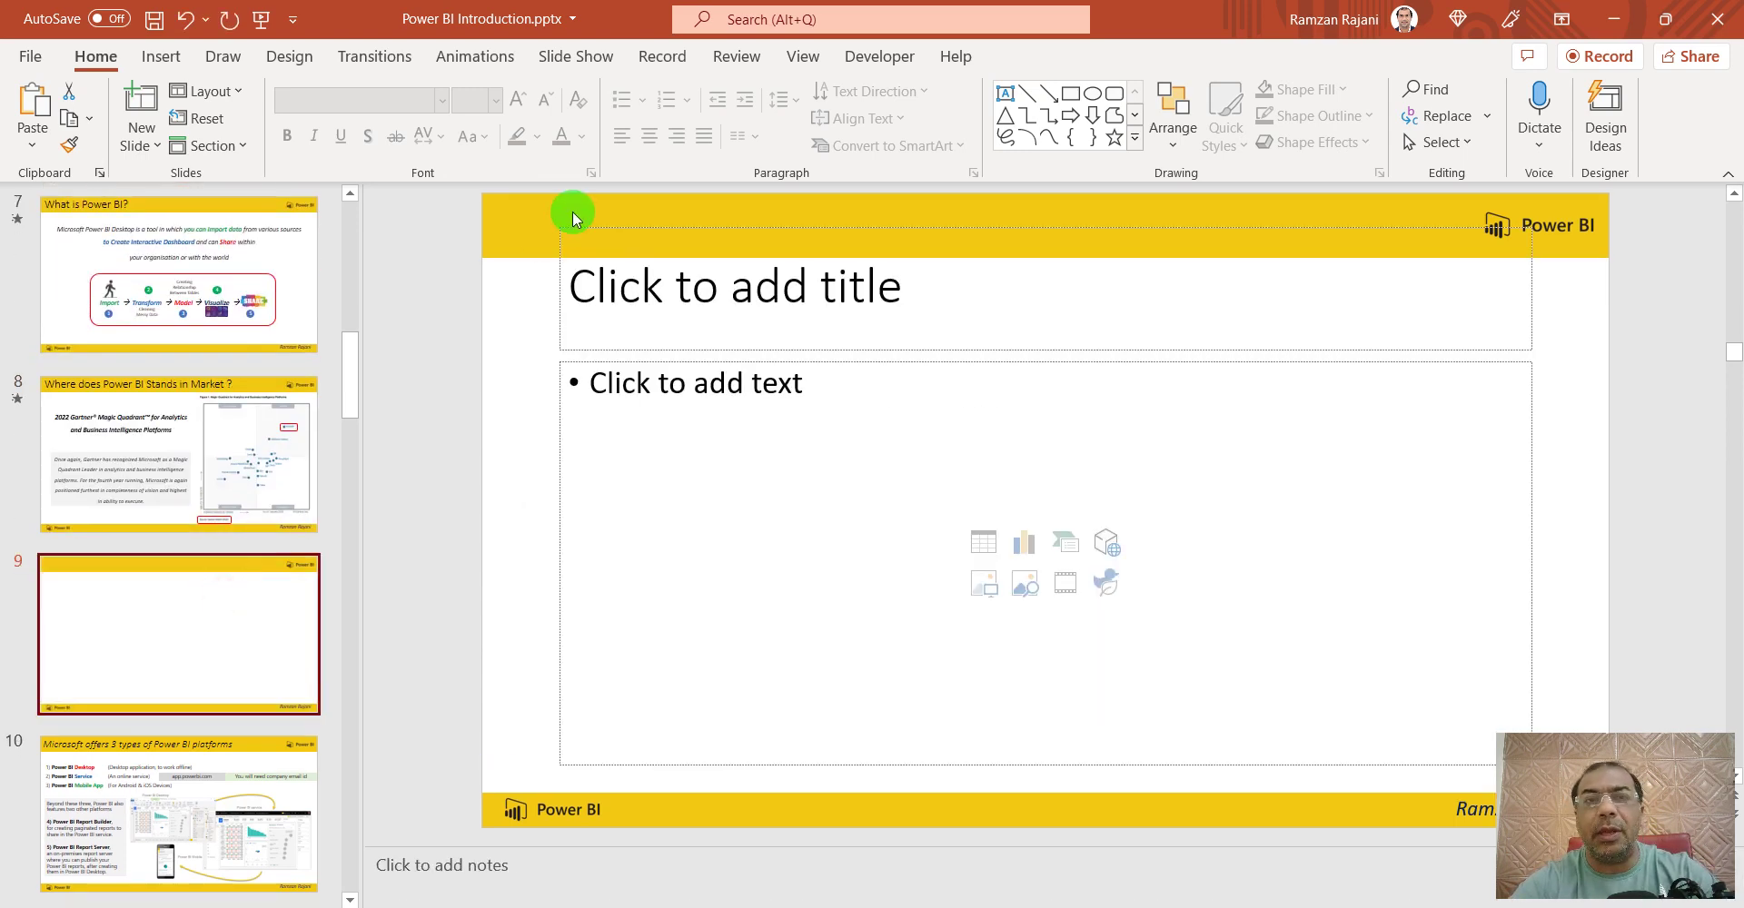
click(214, 92)
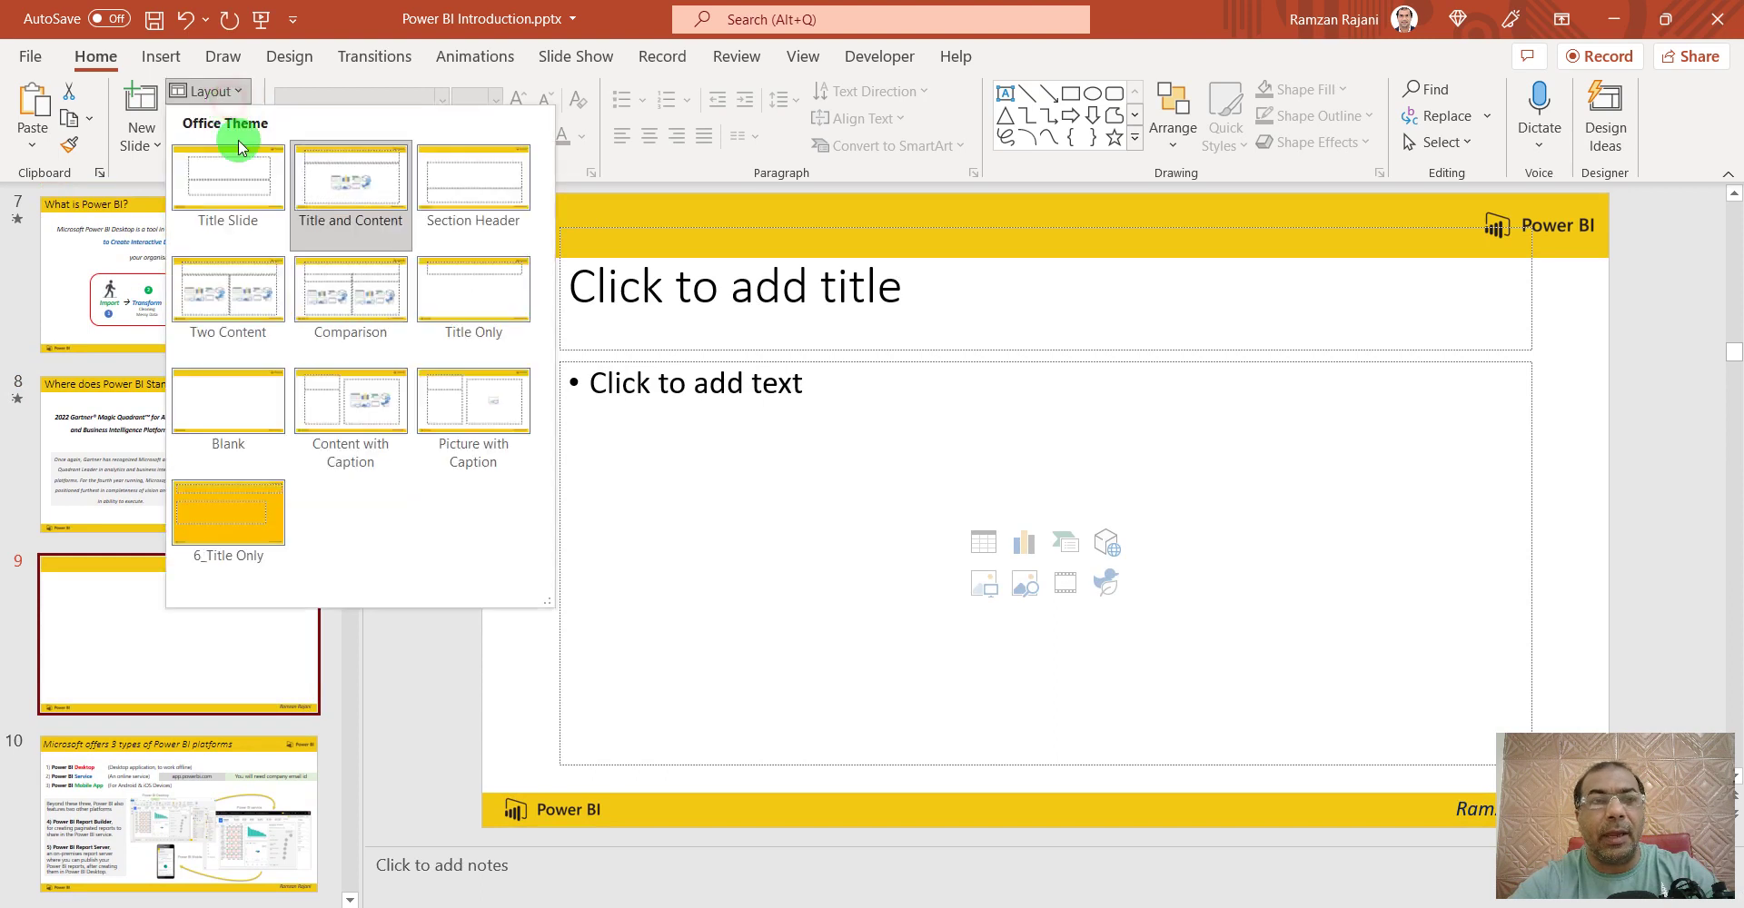
click(225, 392)
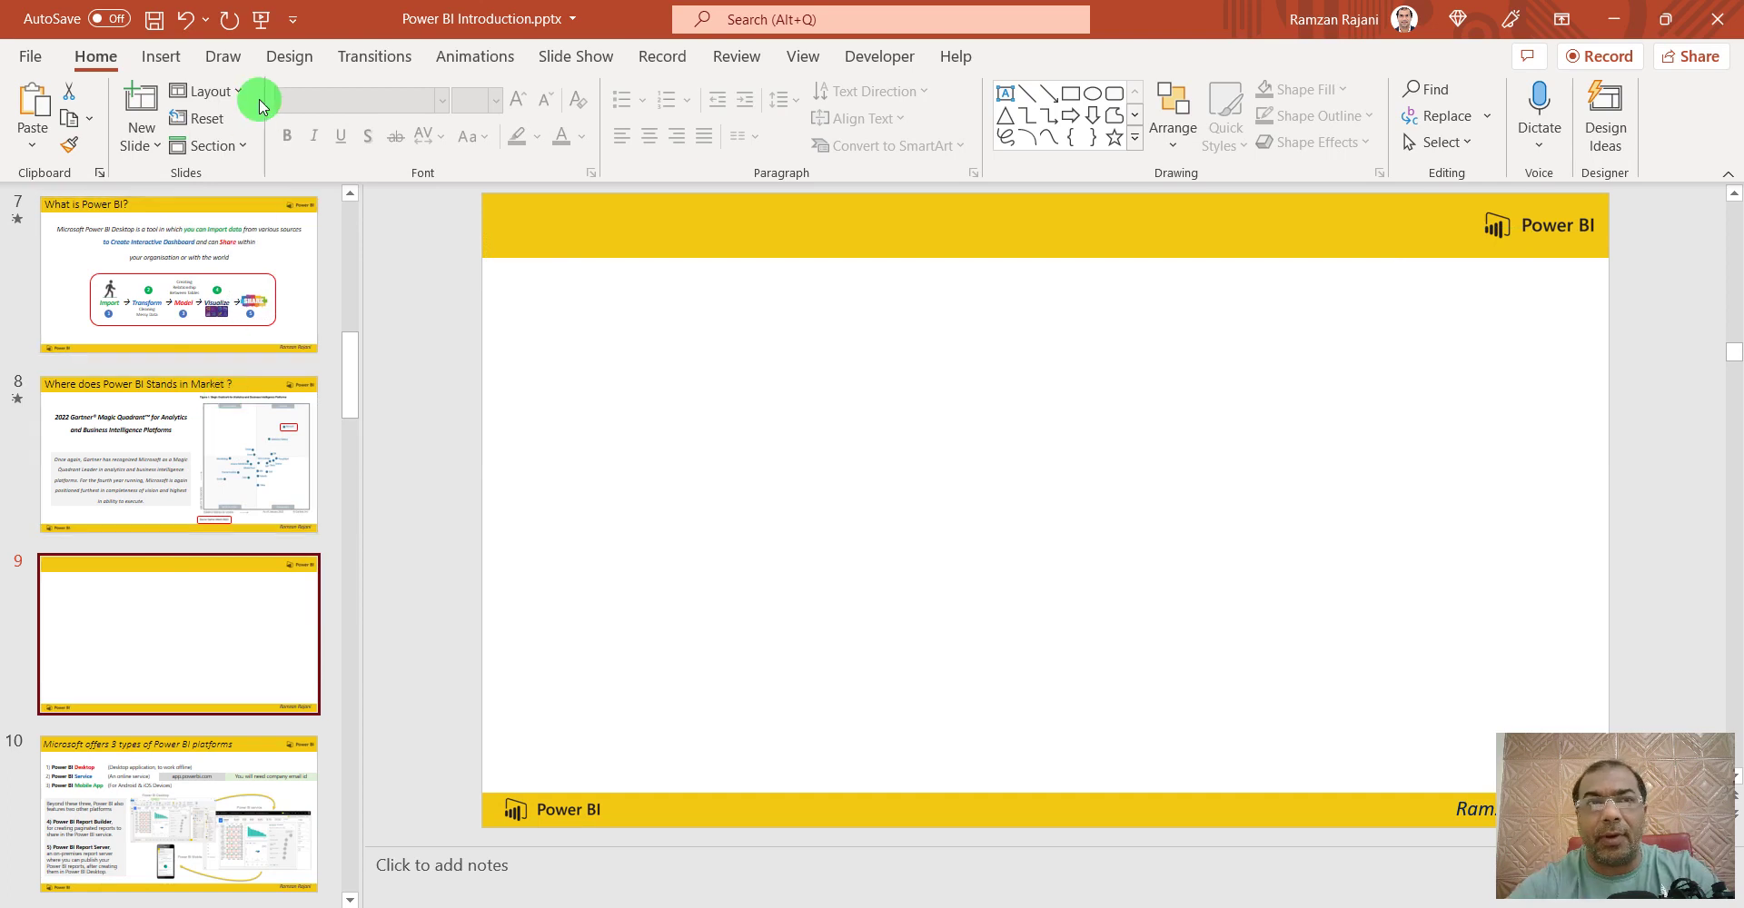
click(164, 63)
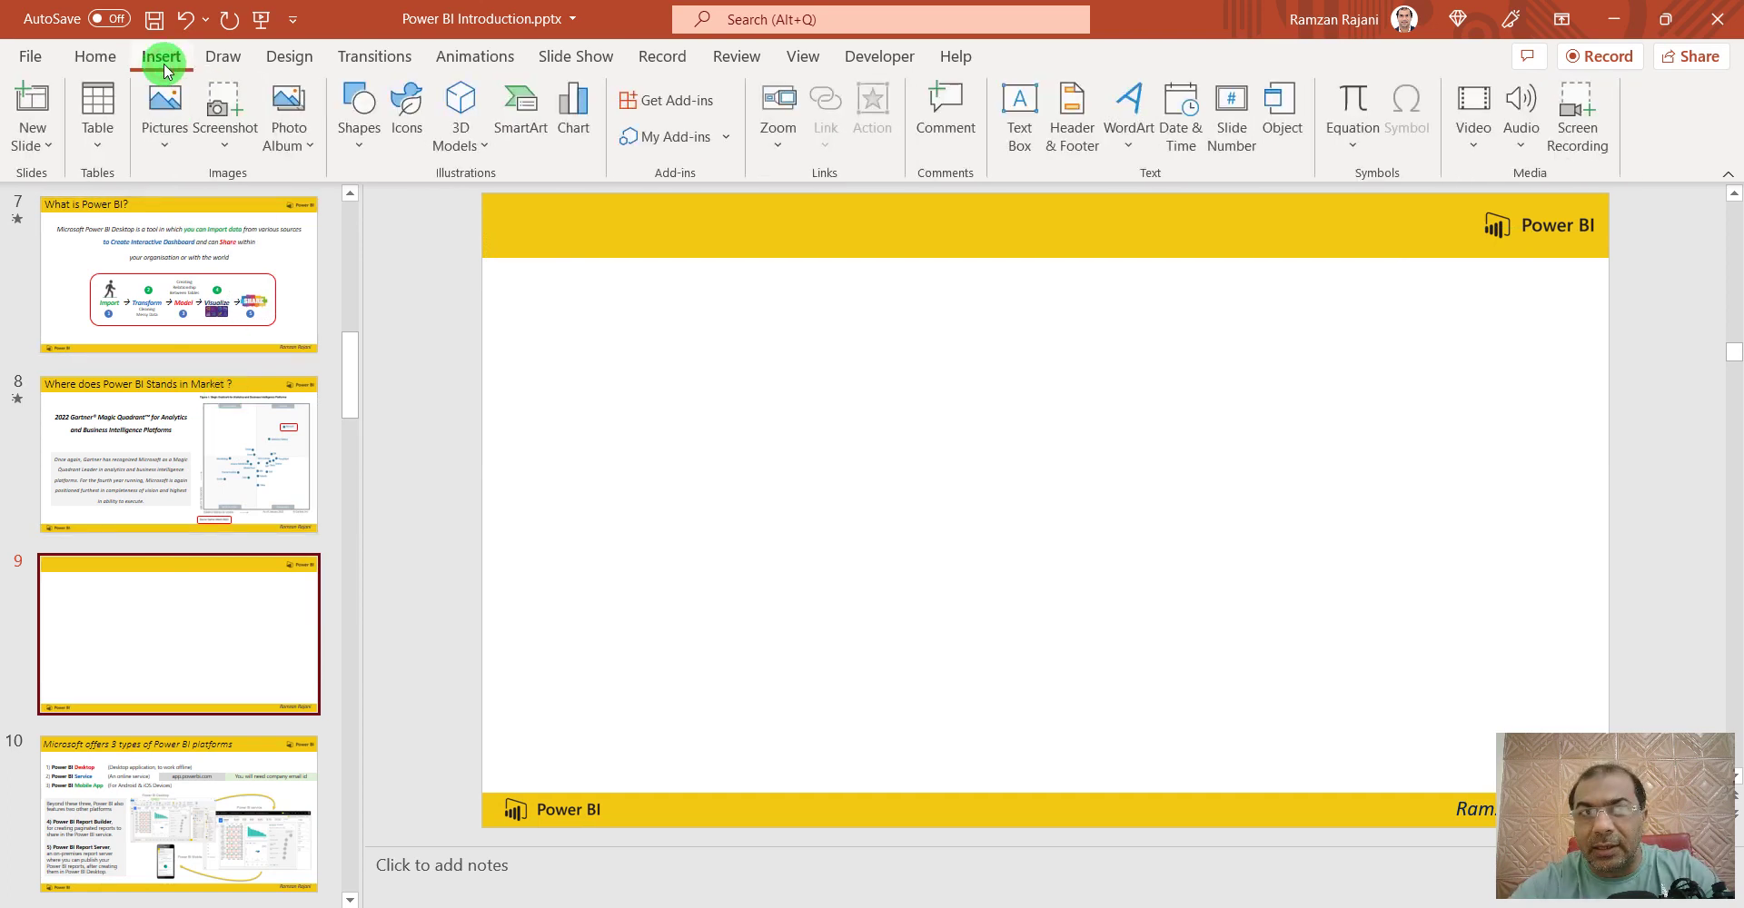
click(674, 103)
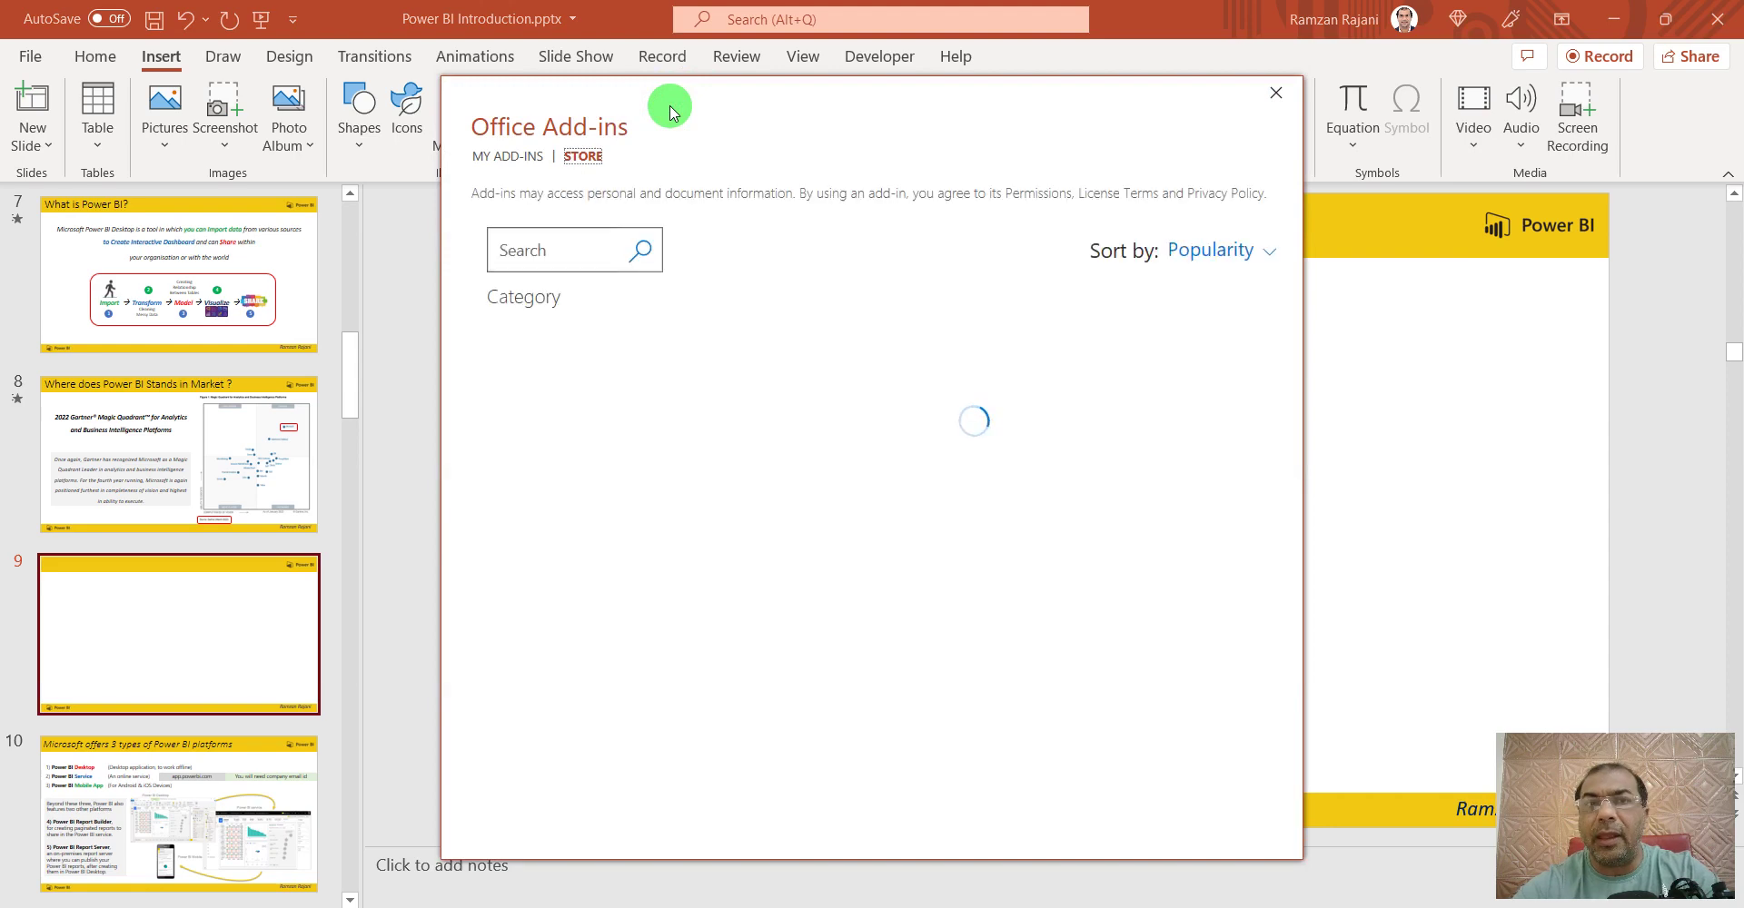
Step: Search the store for 'power bi' and add the Microsoft Power BI add-in, accepting its terms
click(564, 264)
text(power bi)
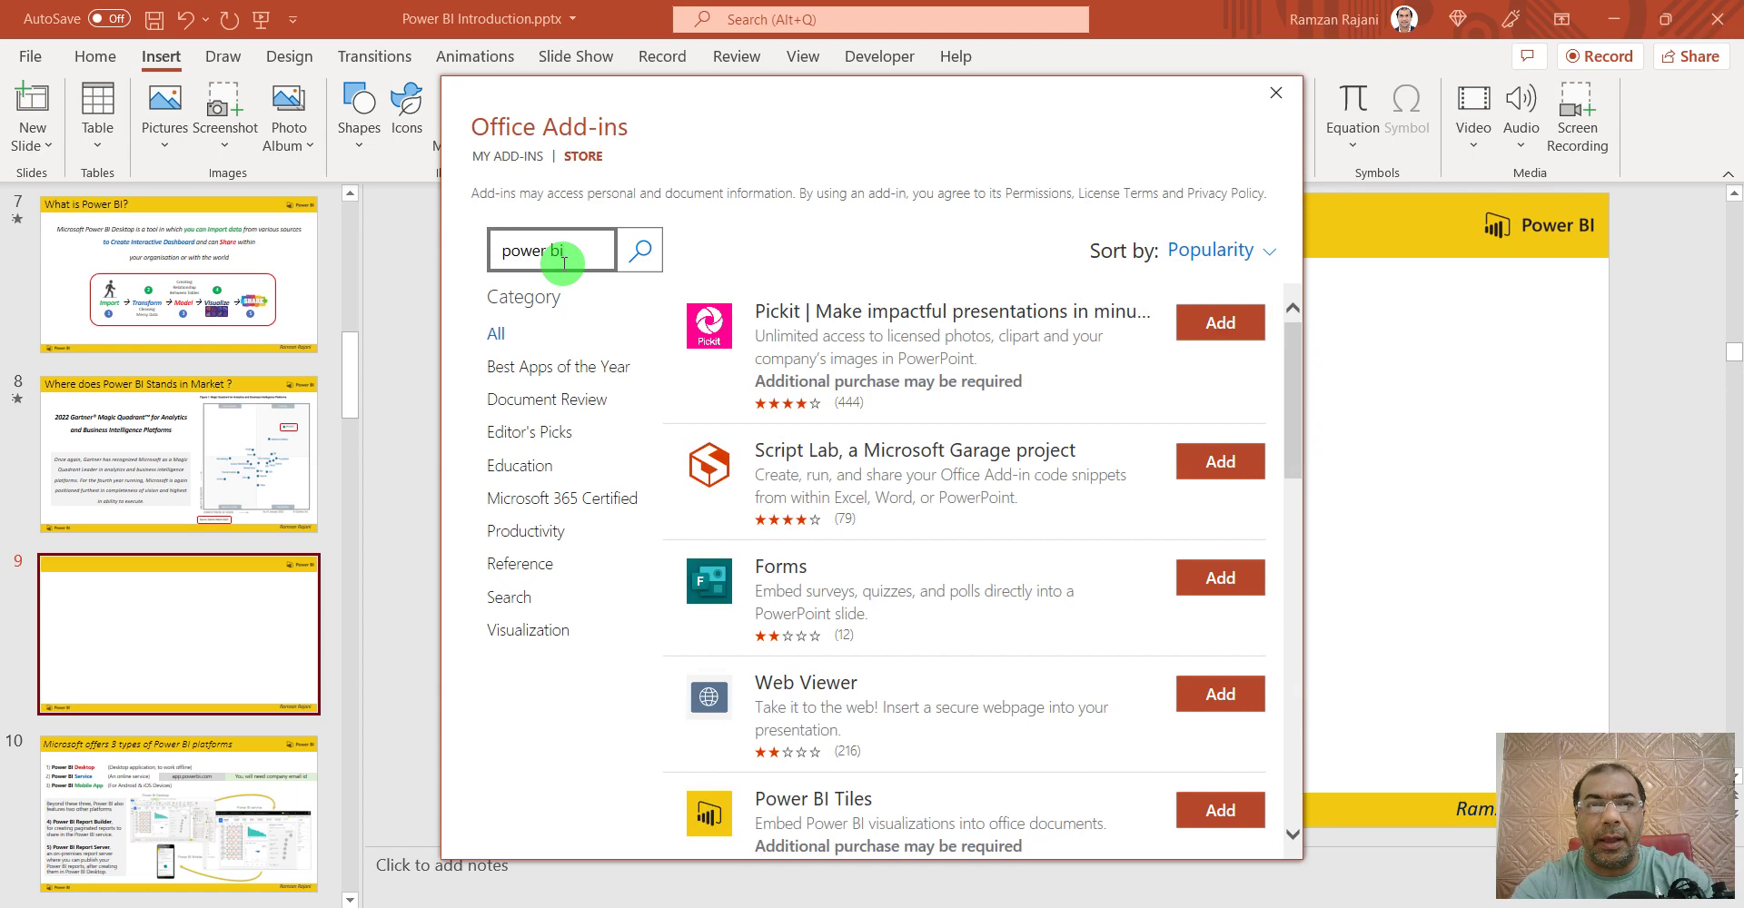
key(Return)
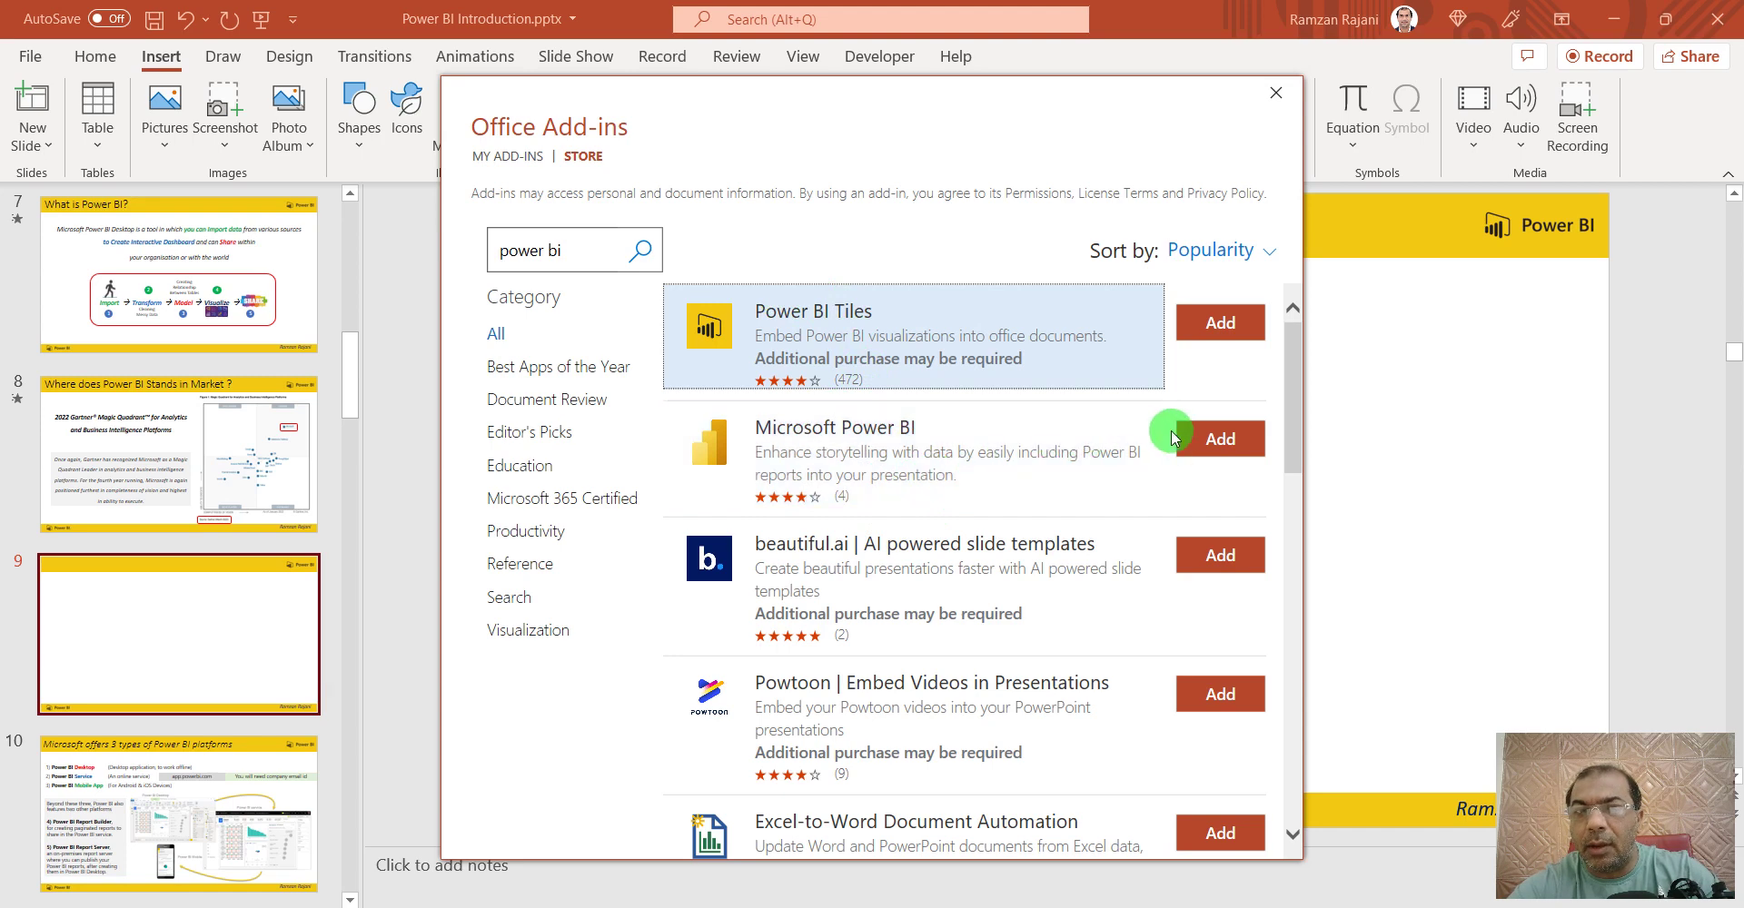
click(1197, 447)
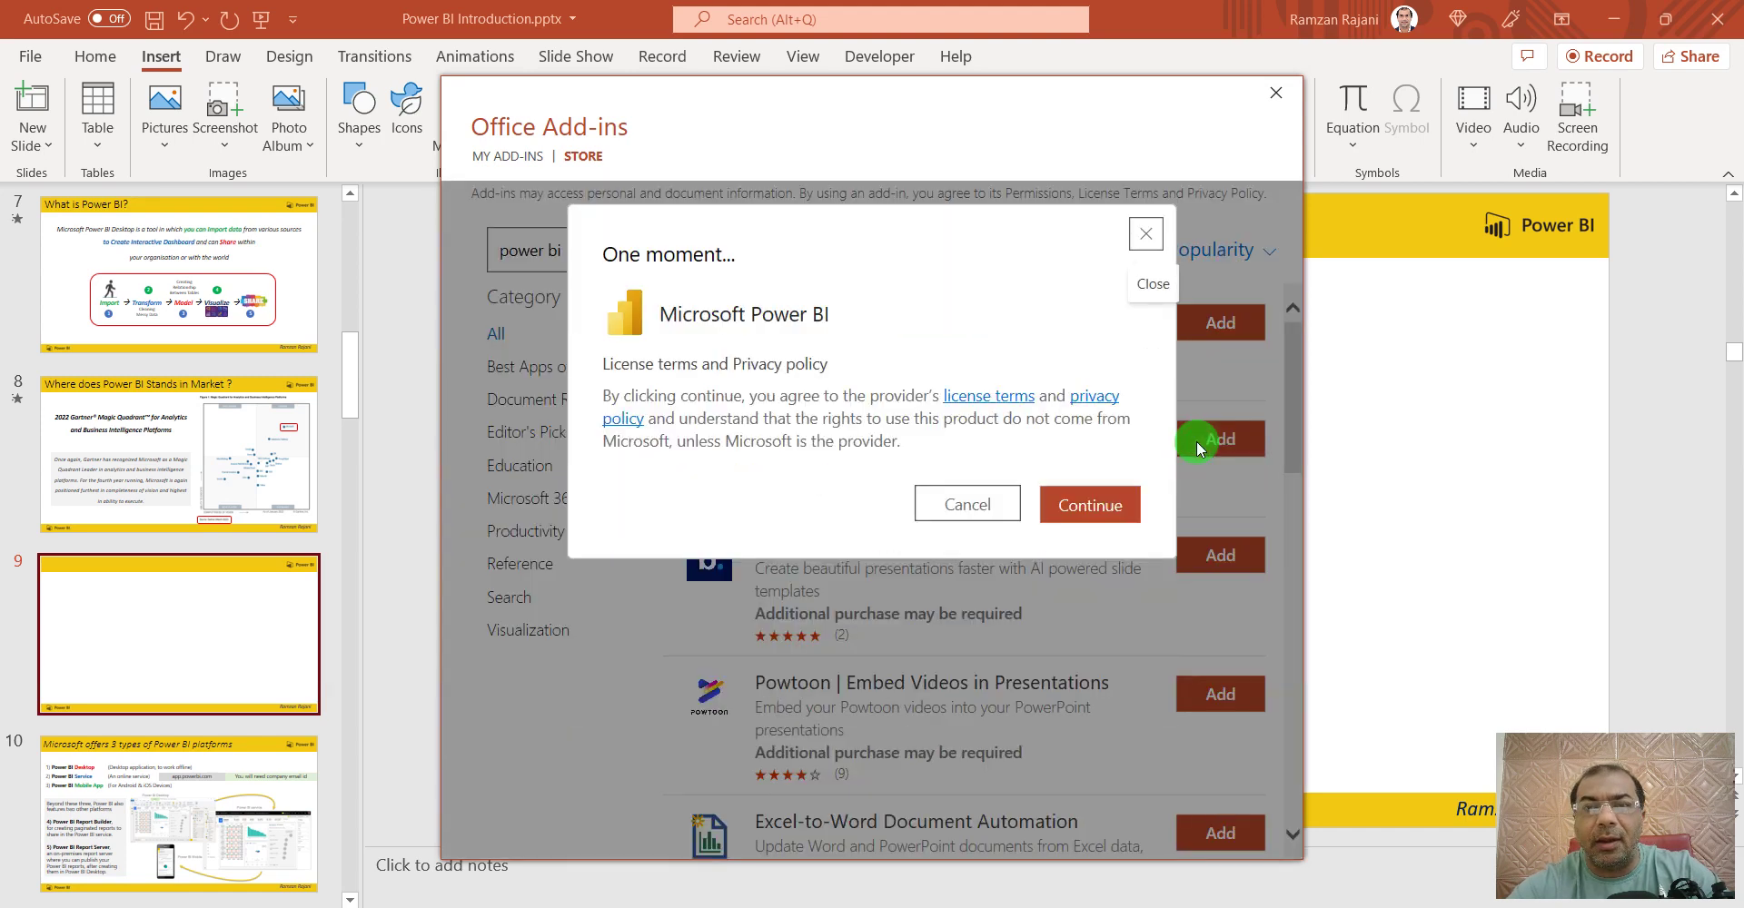
click(1110, 507)
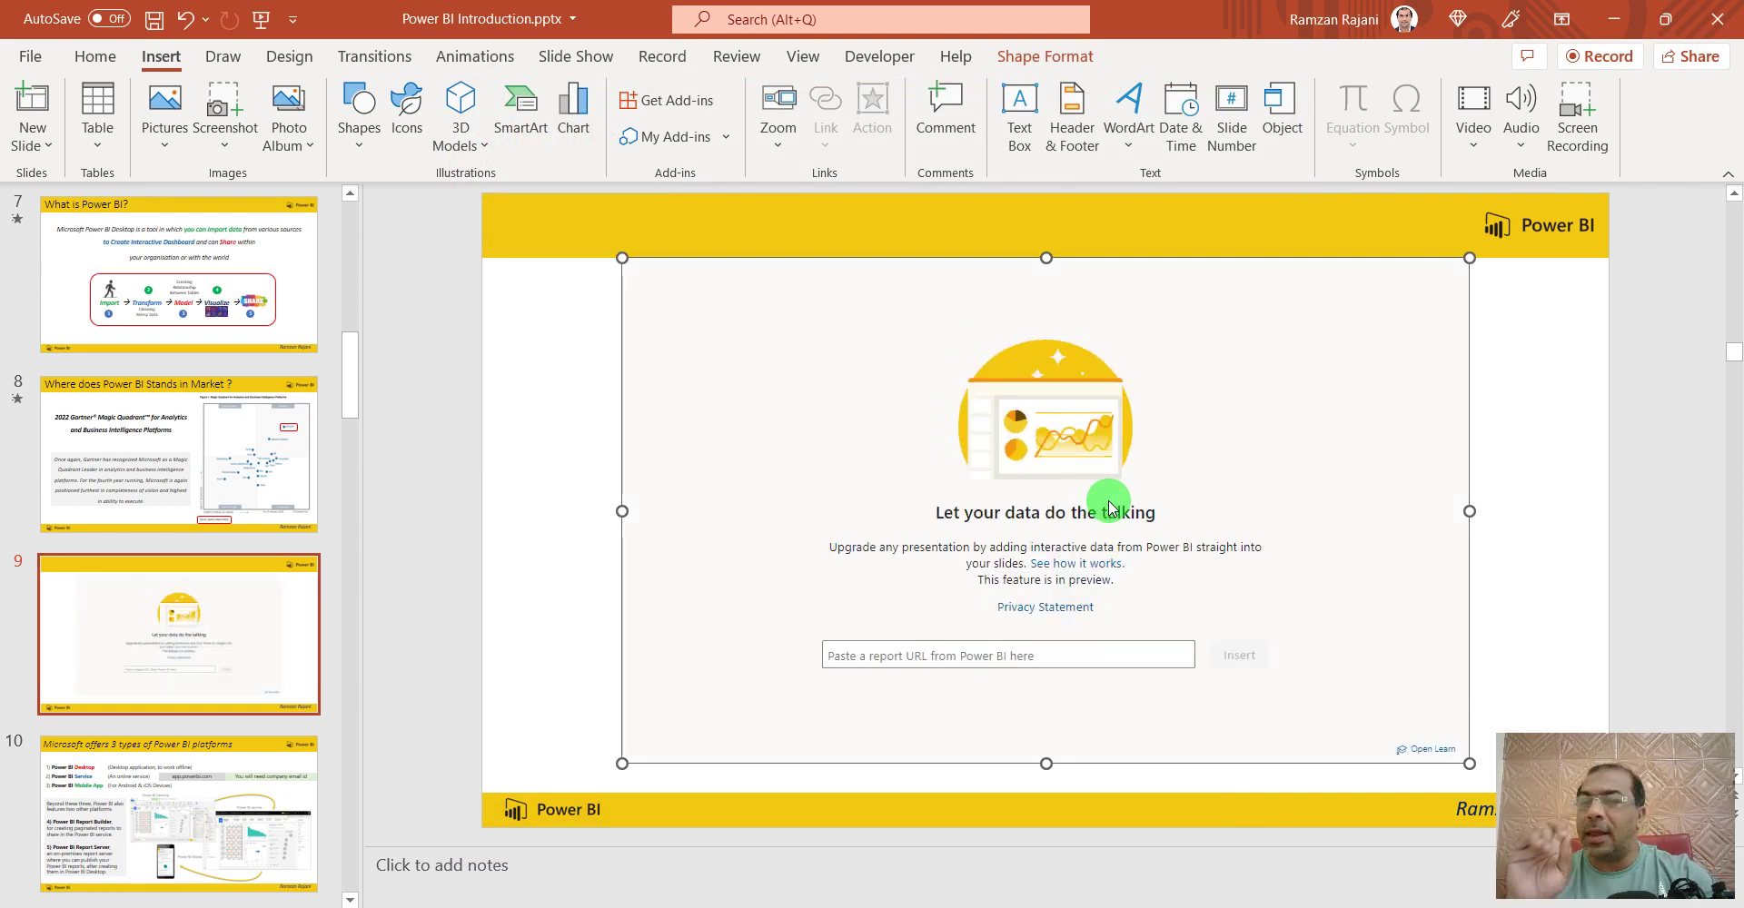
Step: Return to the browser report and choose Export > PowerPoint > Embed live data
key(alt+Tab)
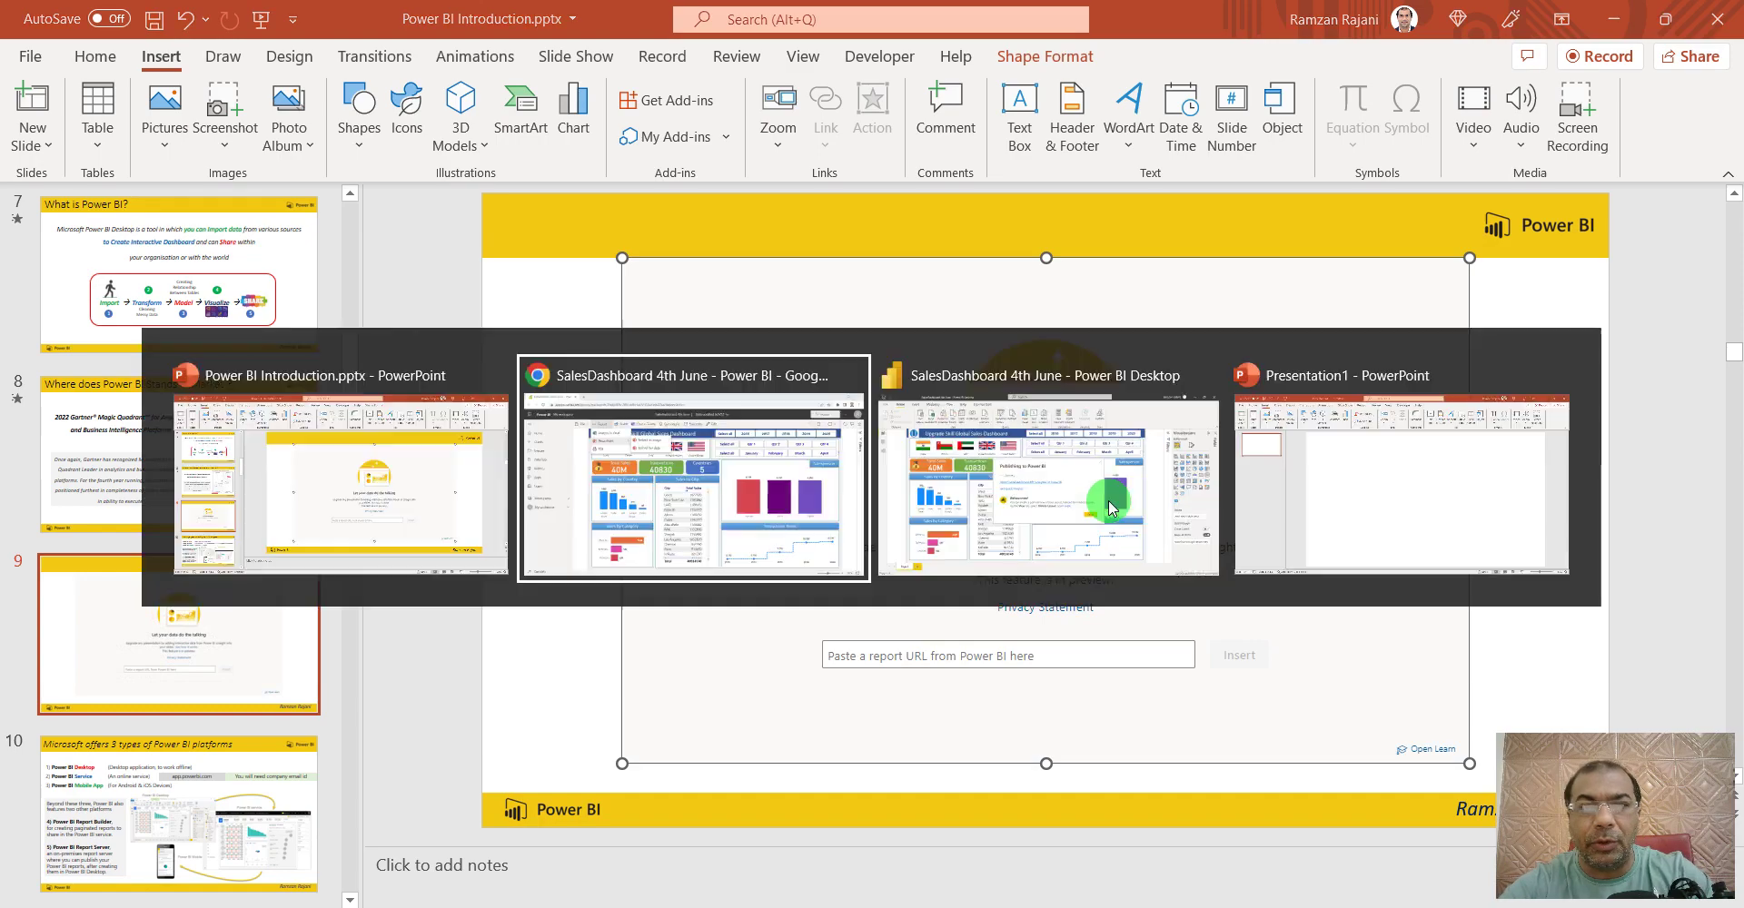
click(1110, 509)
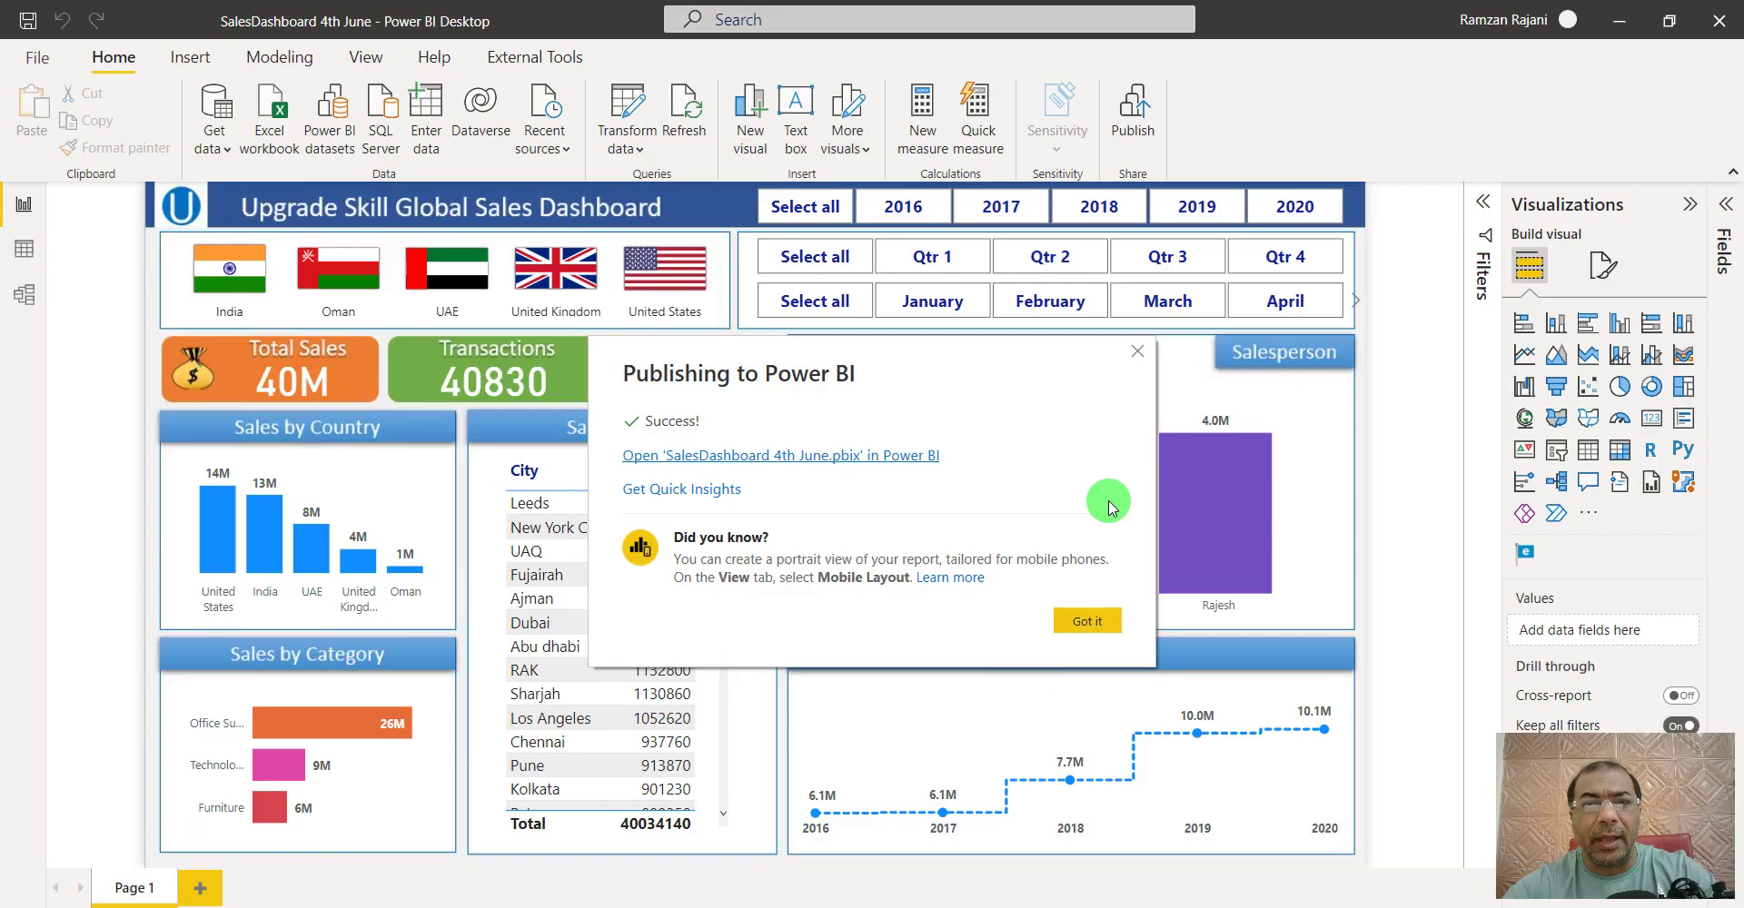
key(alt+Tab)
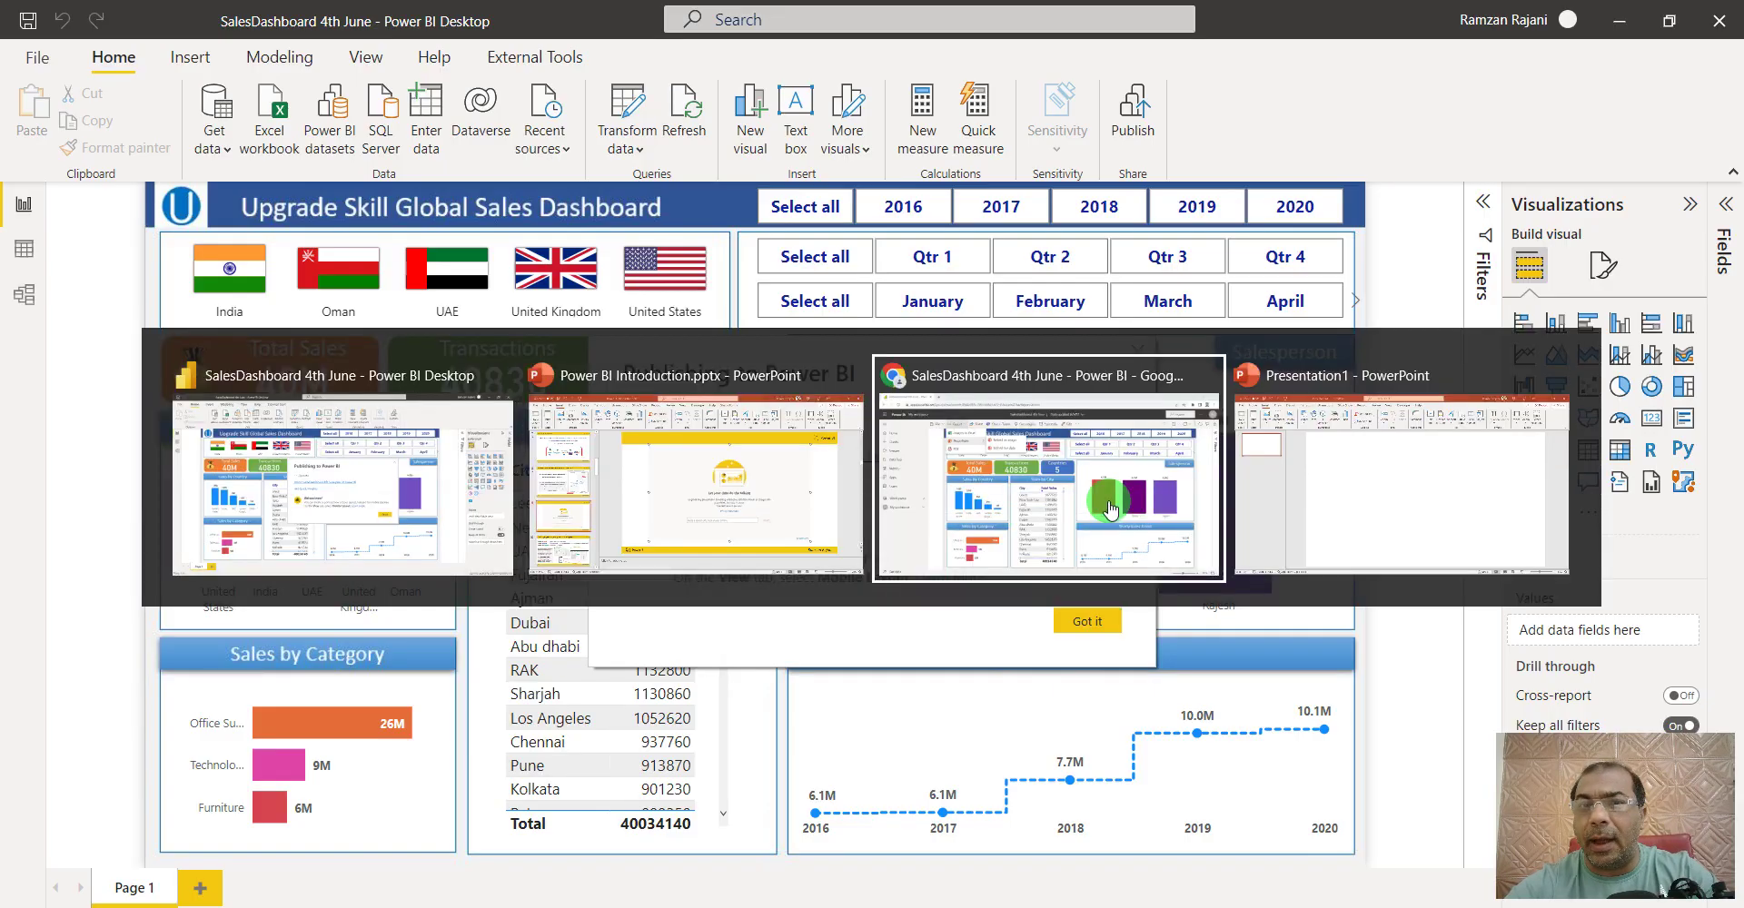
click(1107, 500)
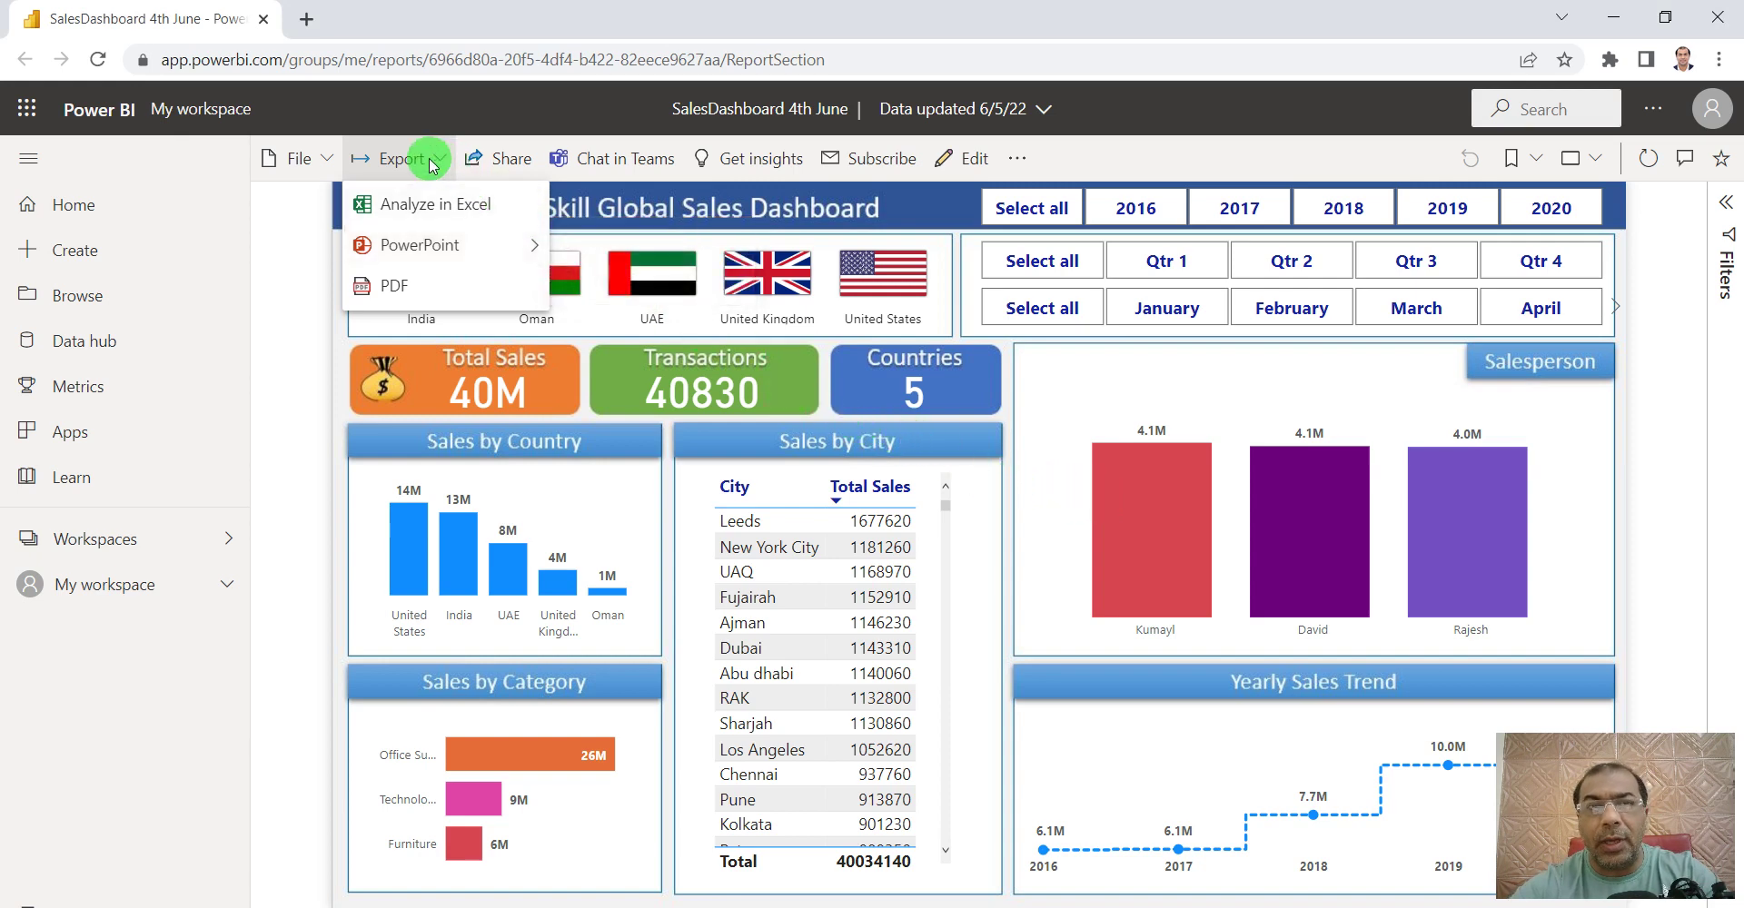
mouse_move(449, 241)
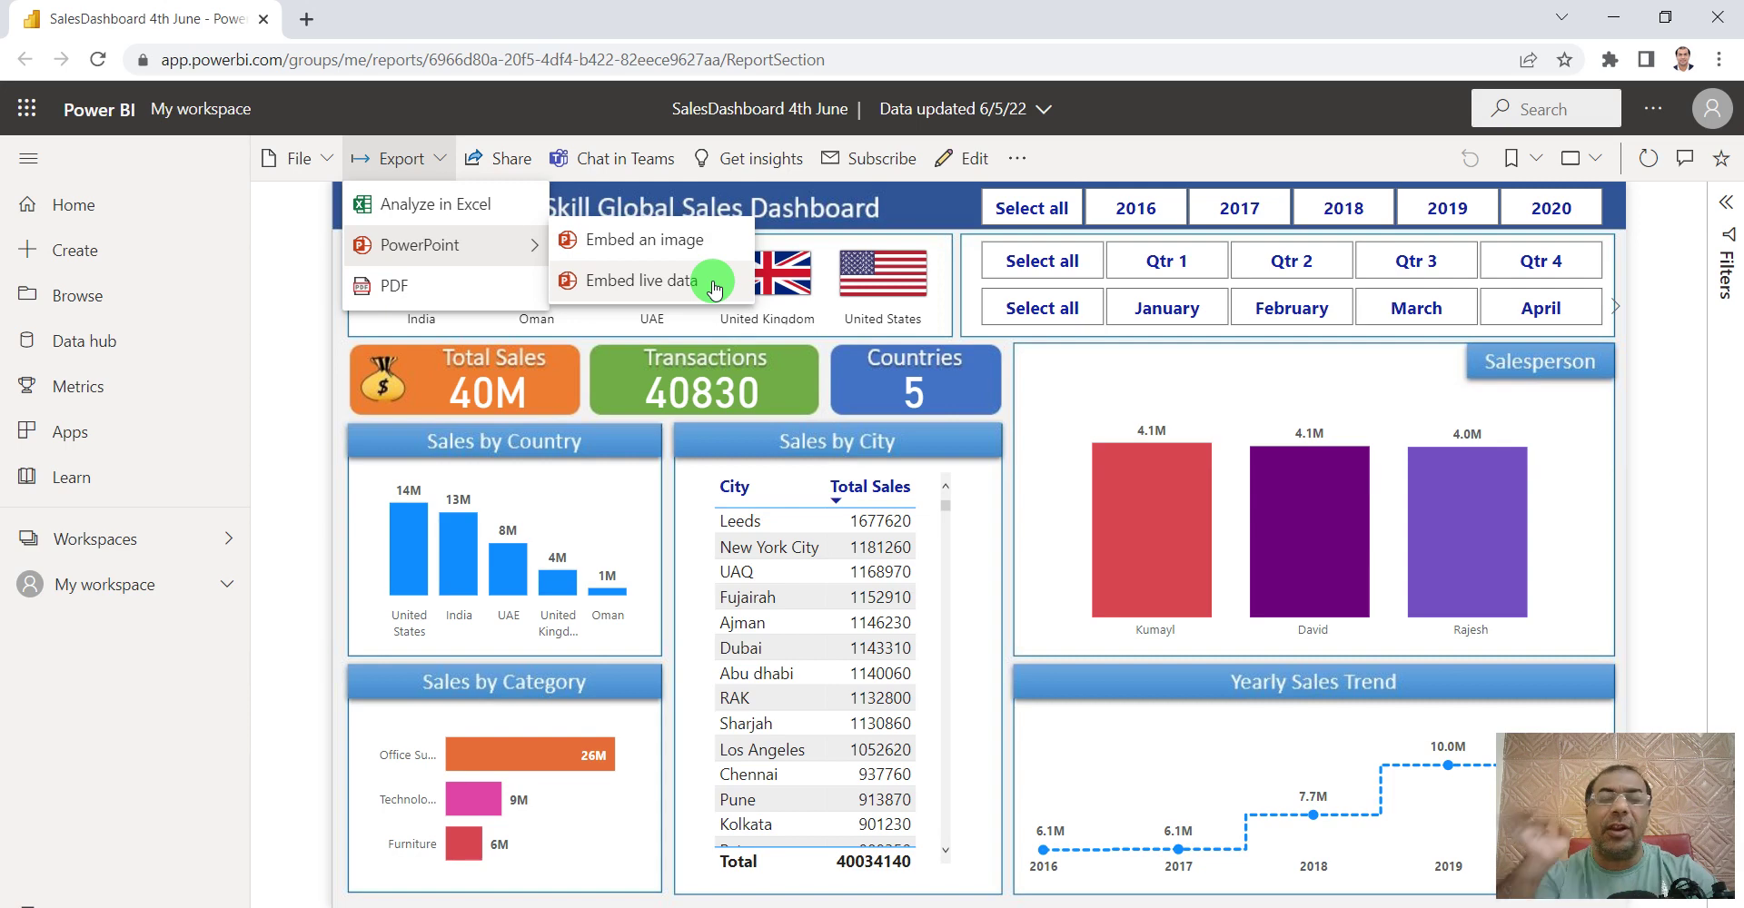
click(715, 288)
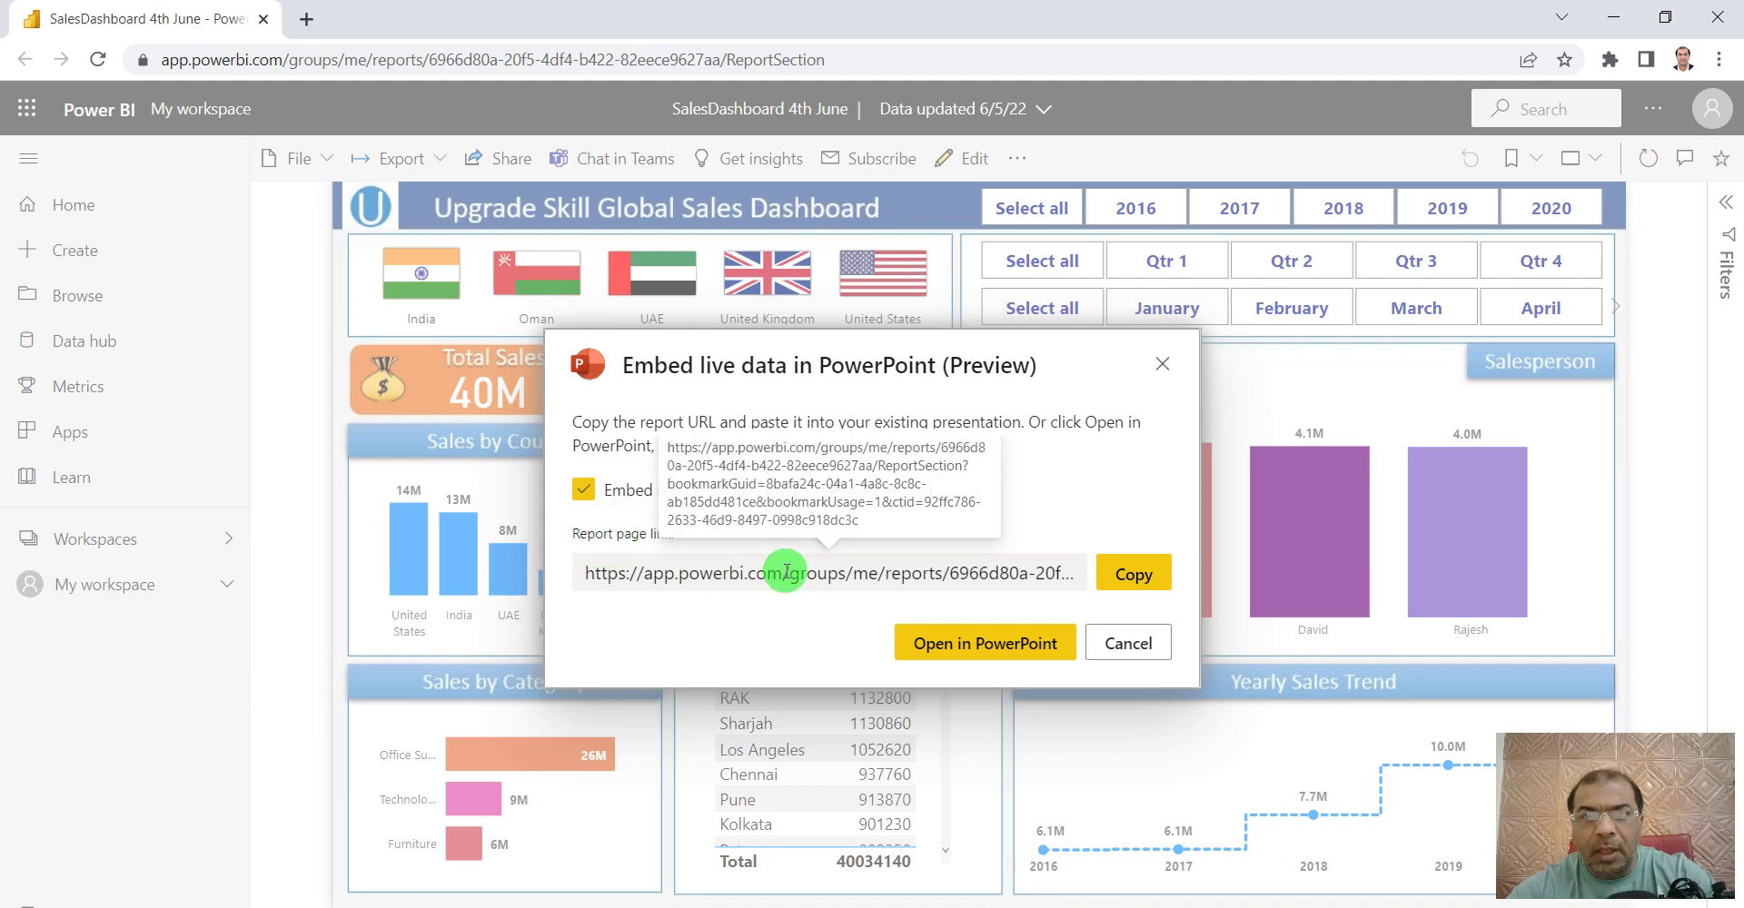
Step: Copy the report page link and return to the PowerPoint presentation
click(1131, 574)
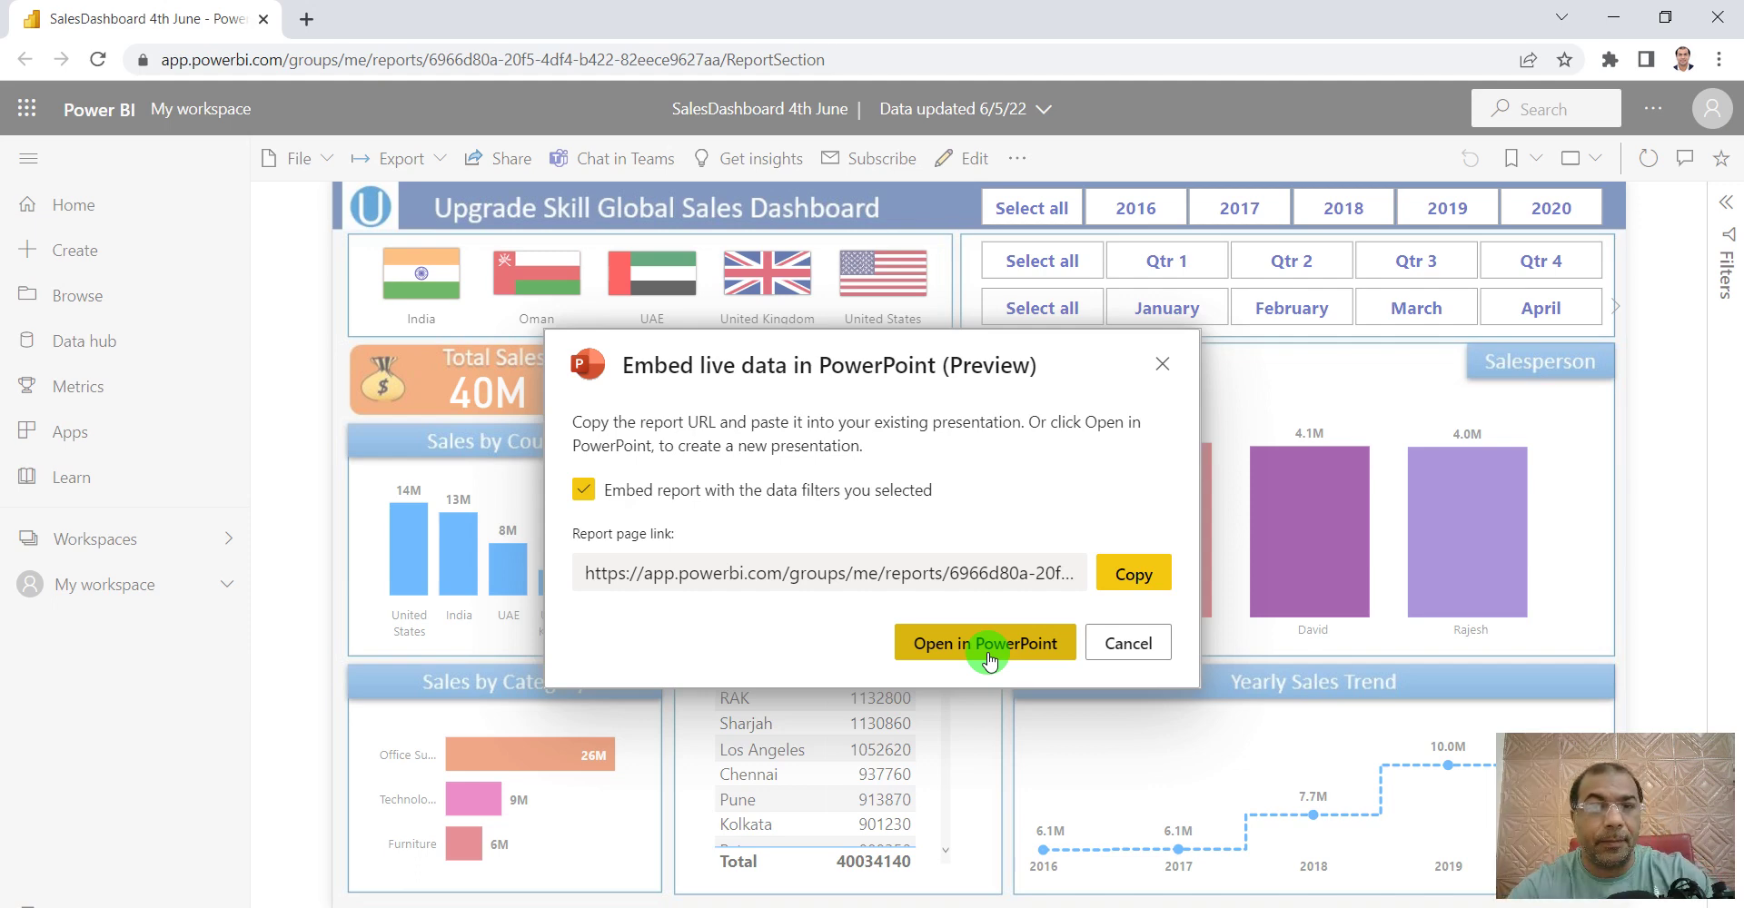
click(1129, 580)
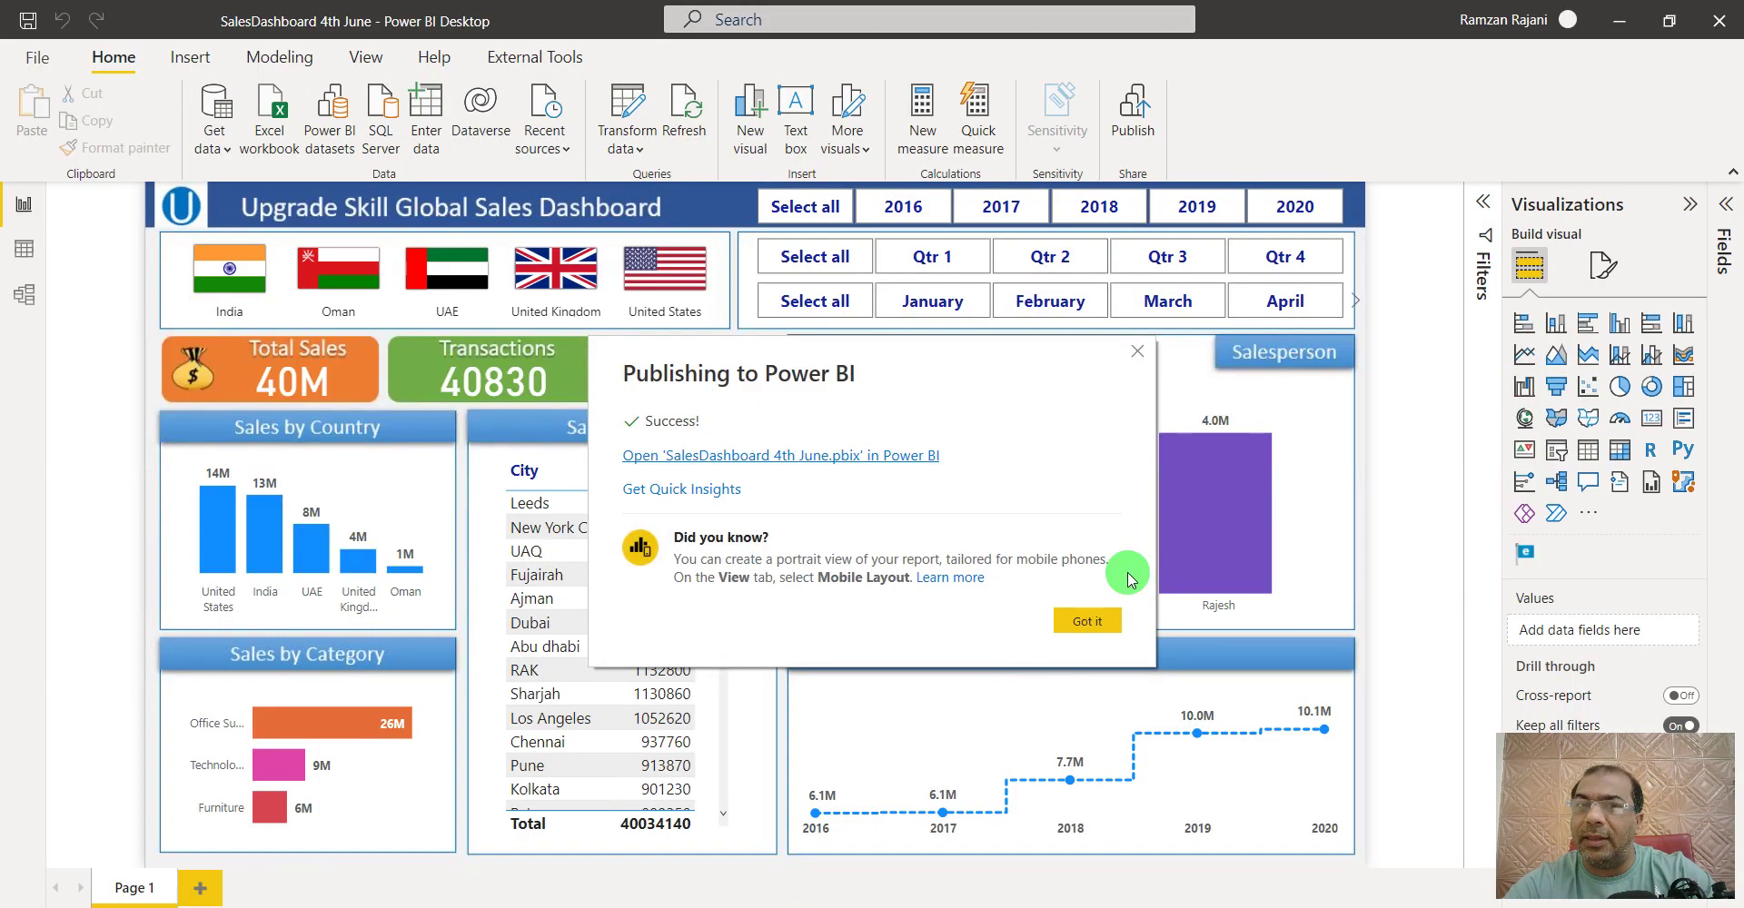
key(alt+Tab)
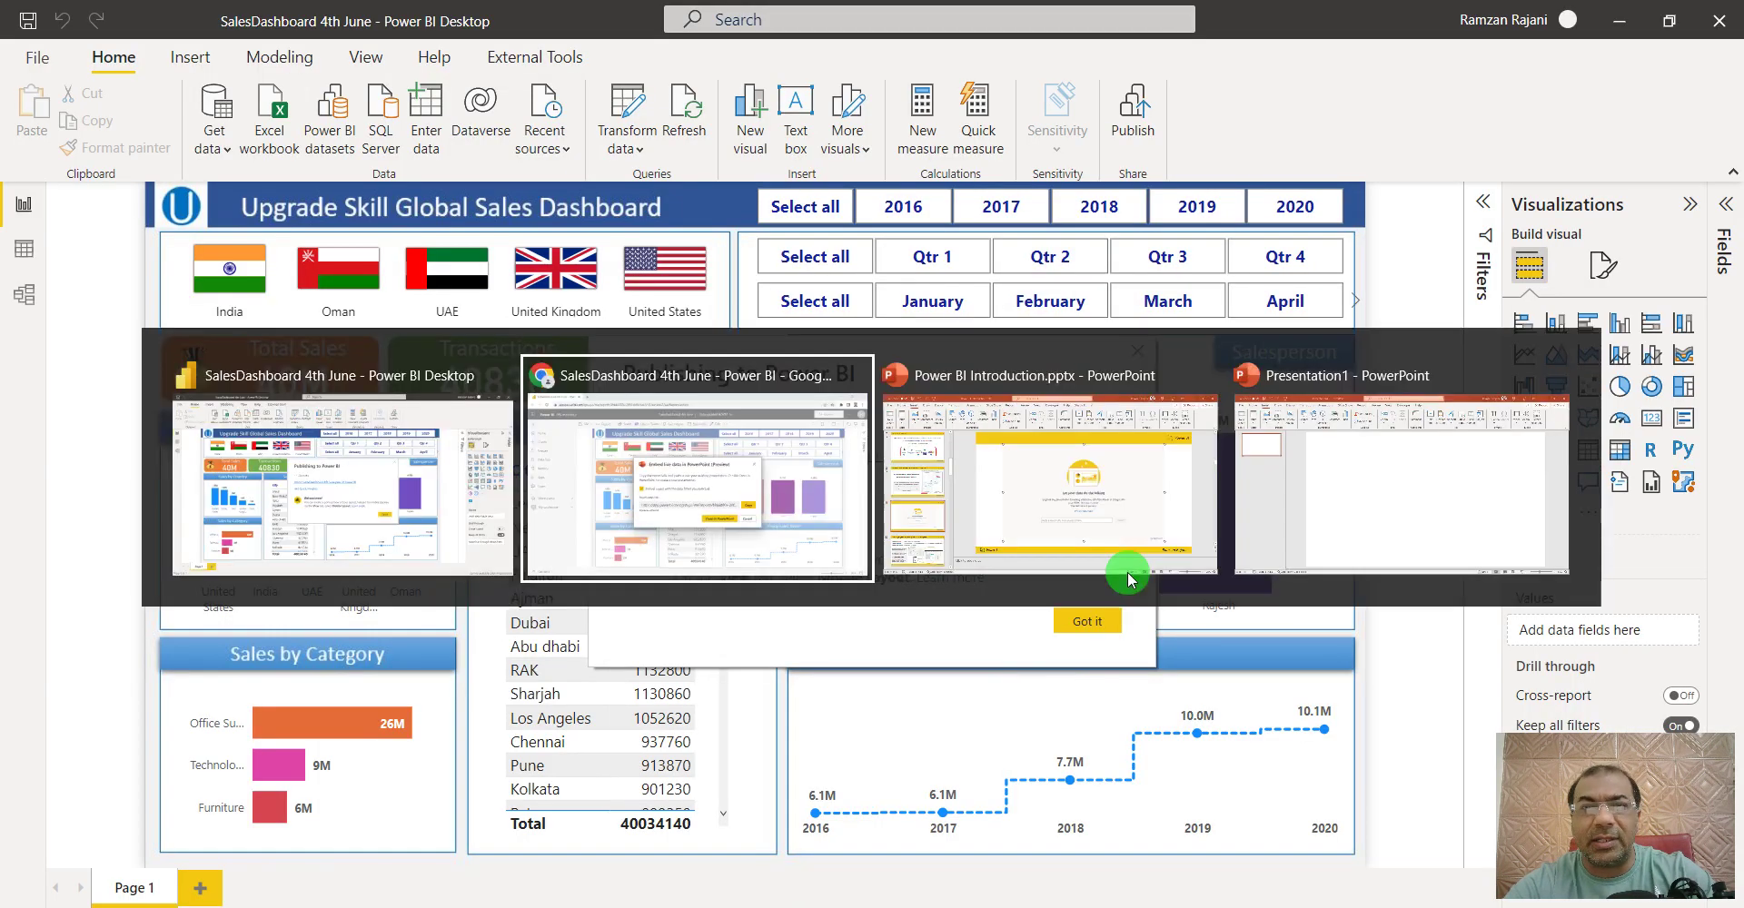
click(1126, 574)
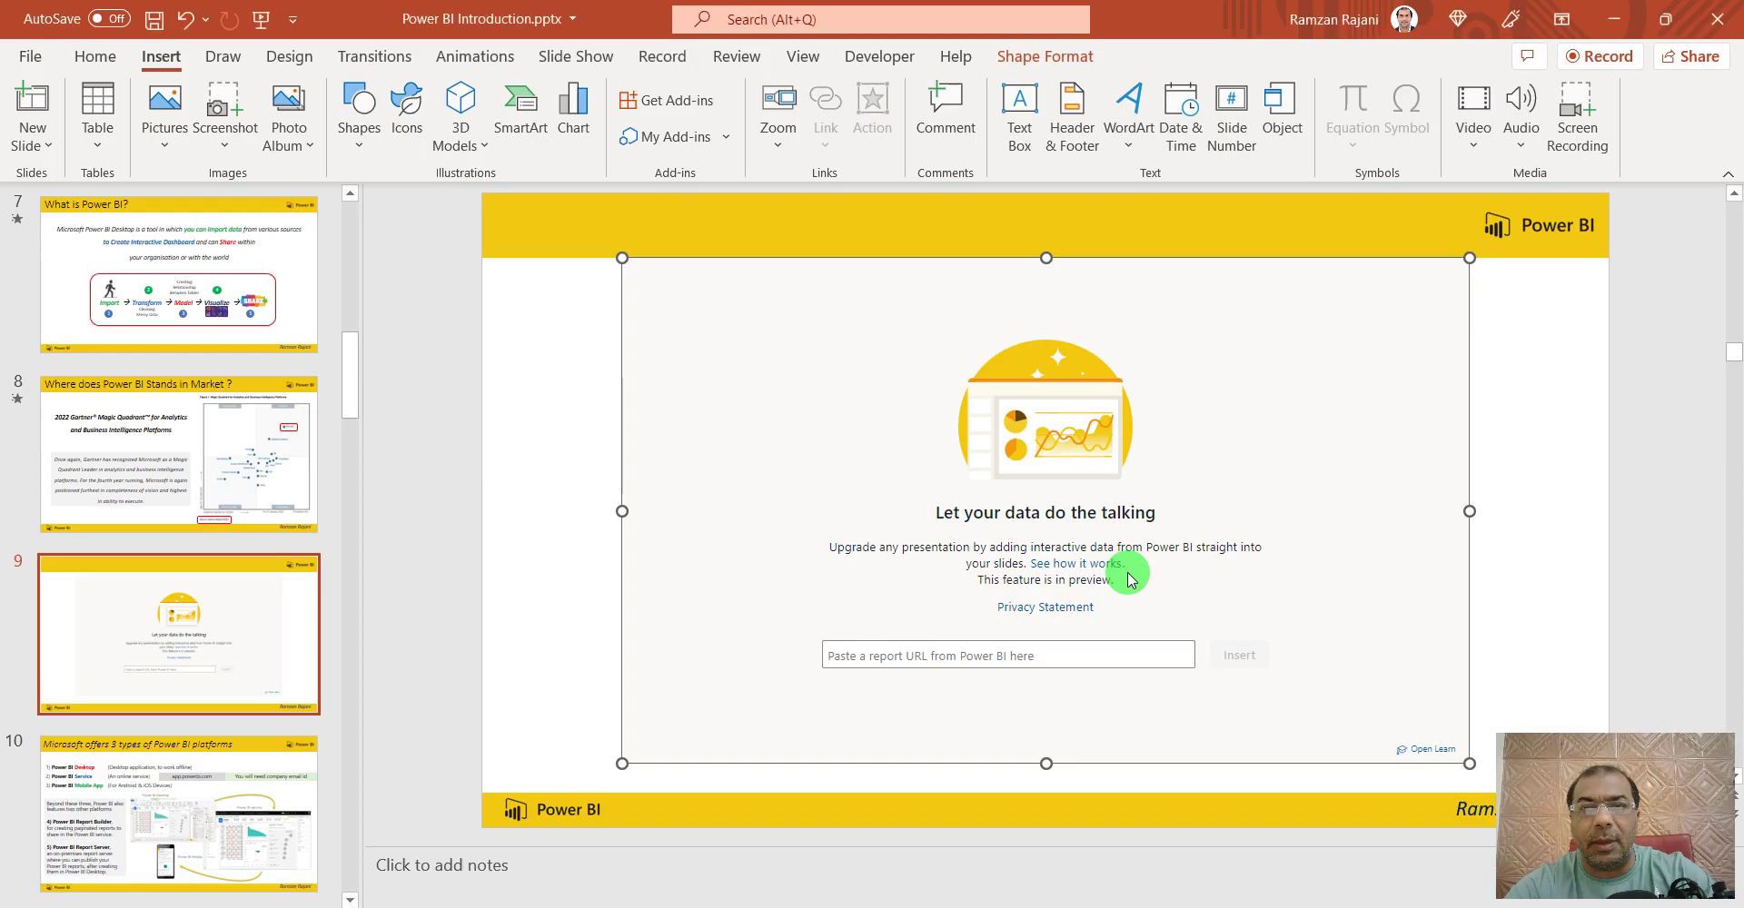
Step: Paste the report link into the add-in, insert the live report, and start the slide show from slide 9
click(896, 660)
key(ctrl+v)
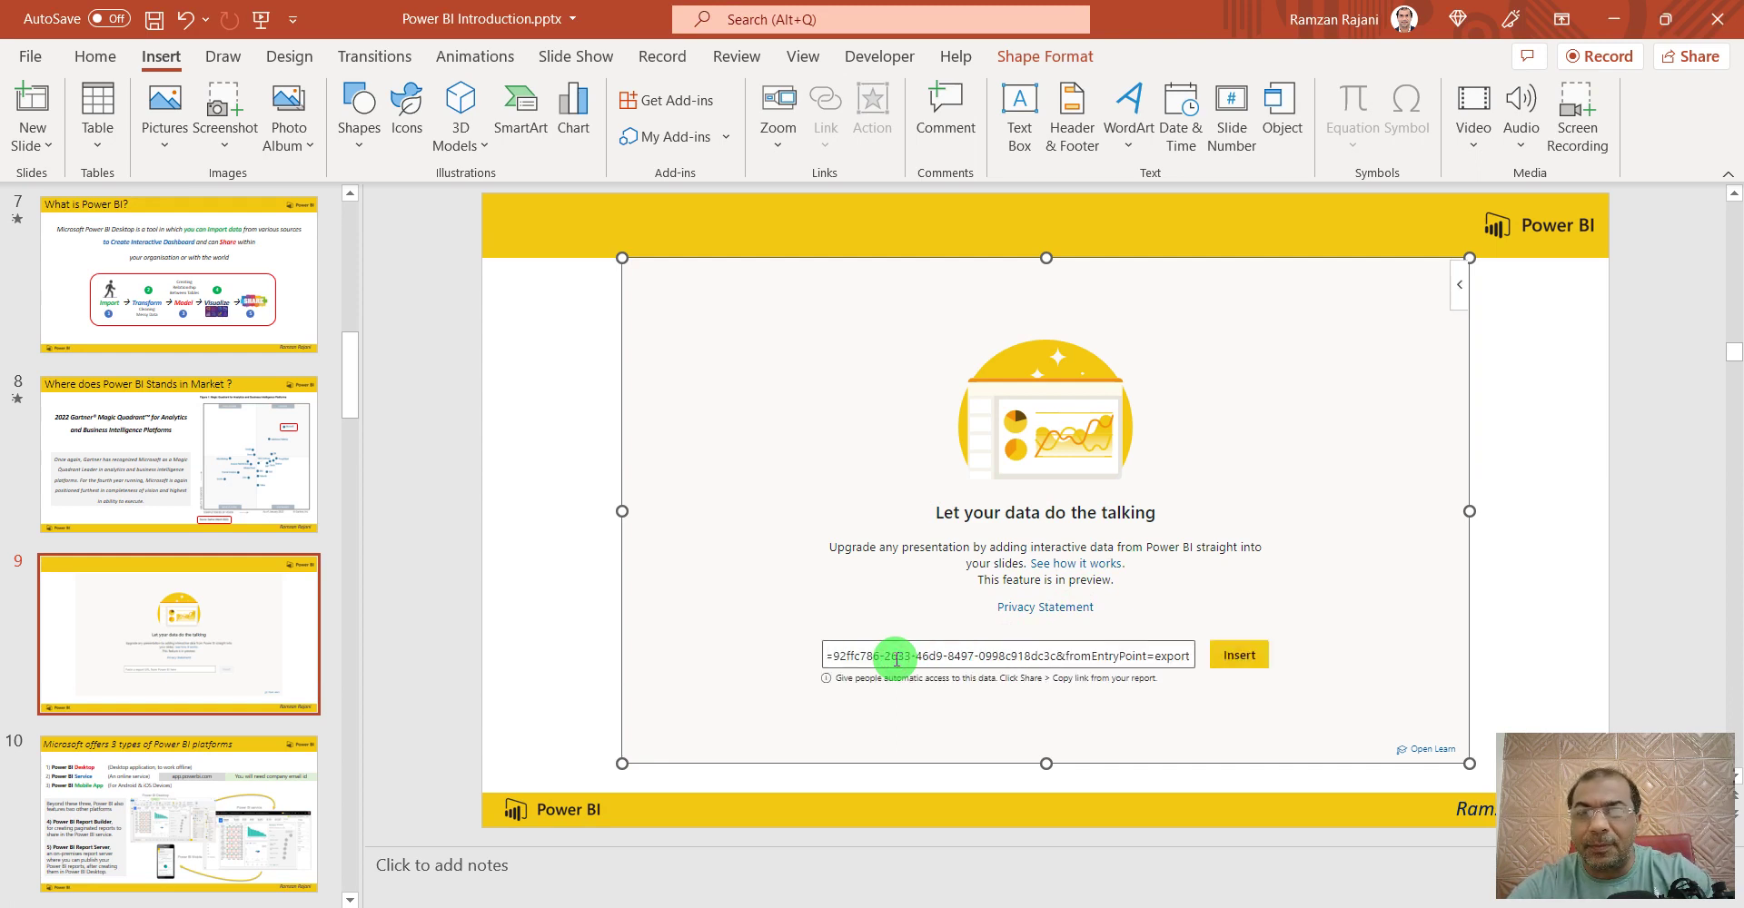
click(1245, 657)
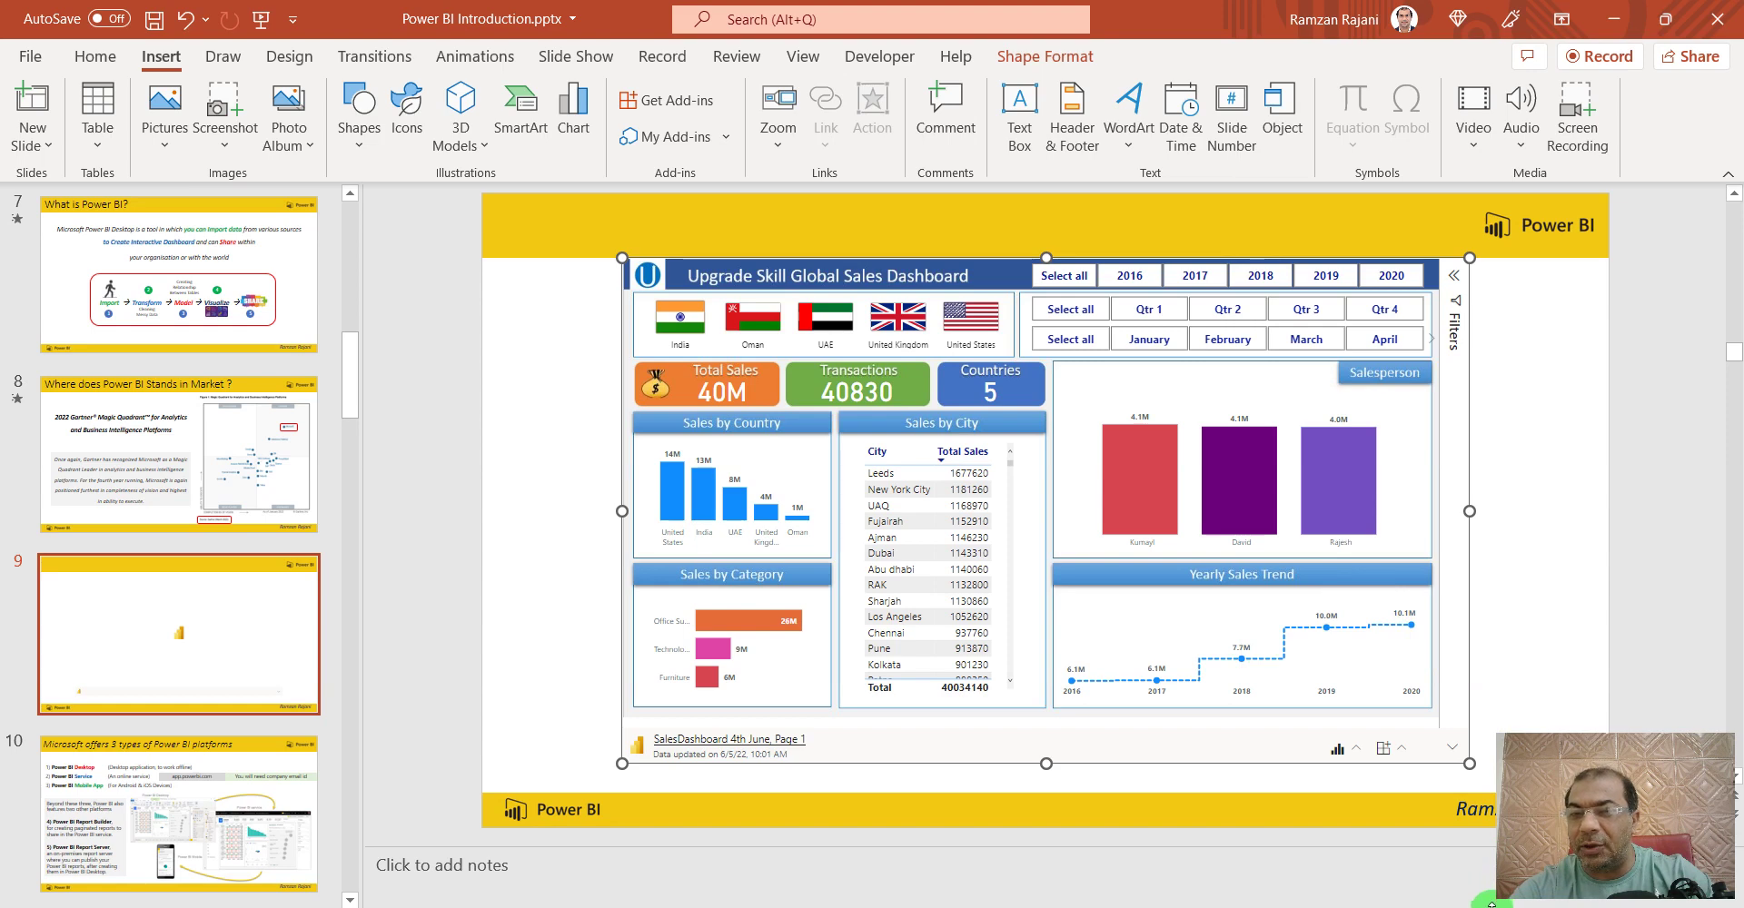
key(shift+F5)
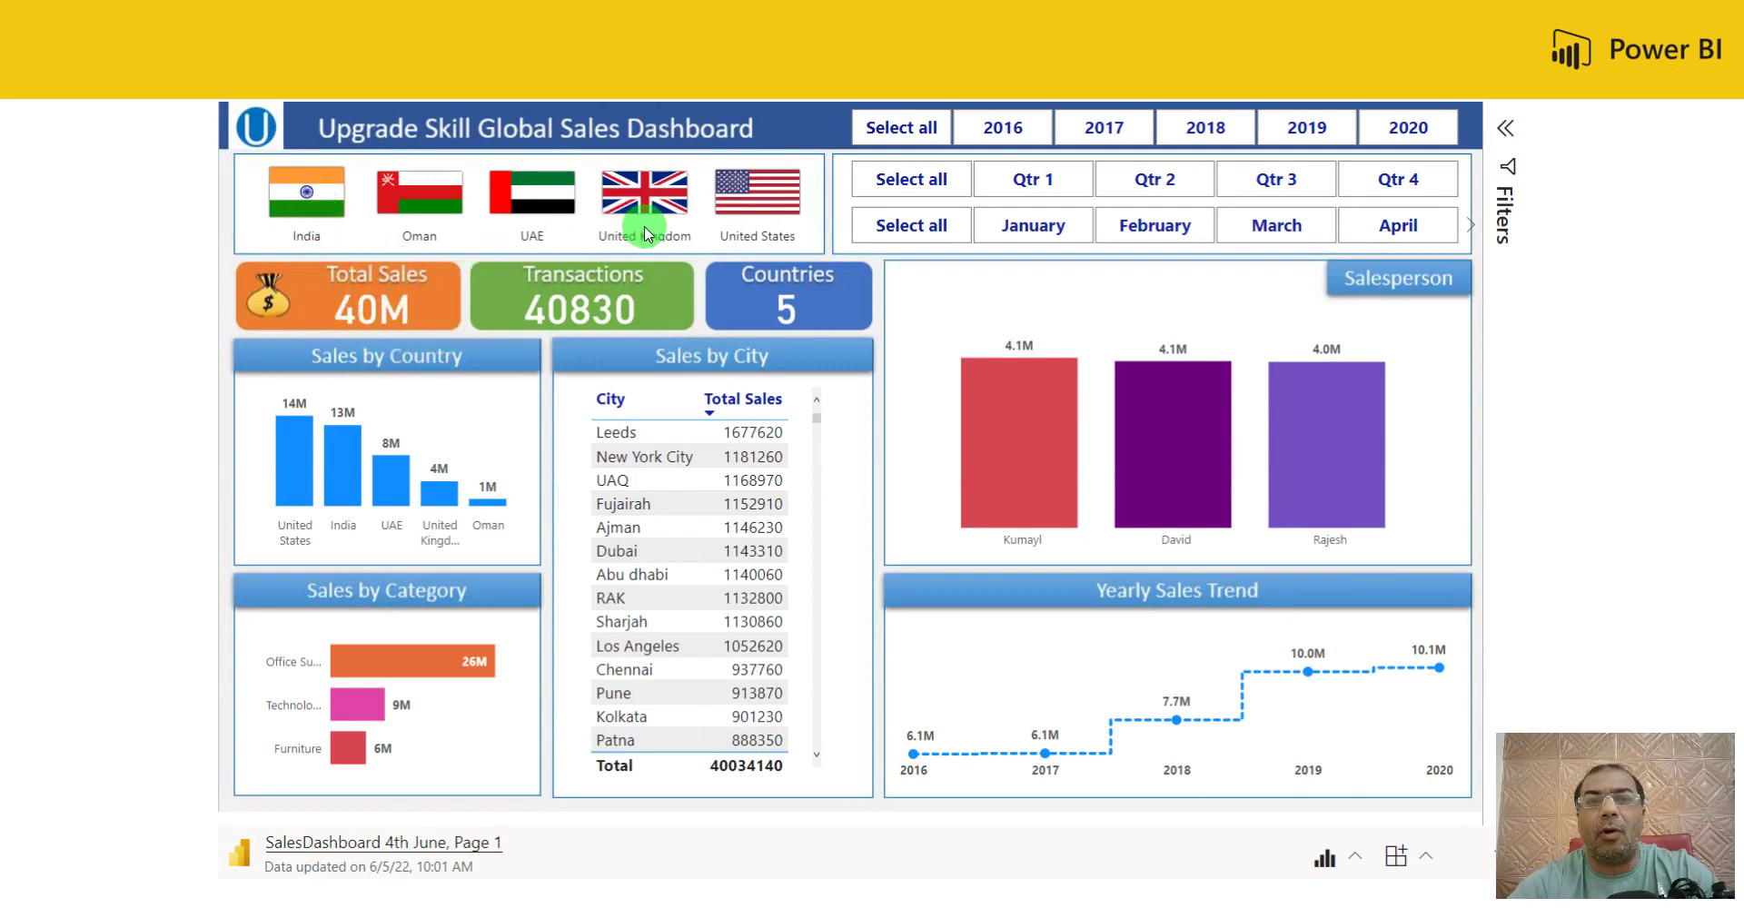
click(326, 188)
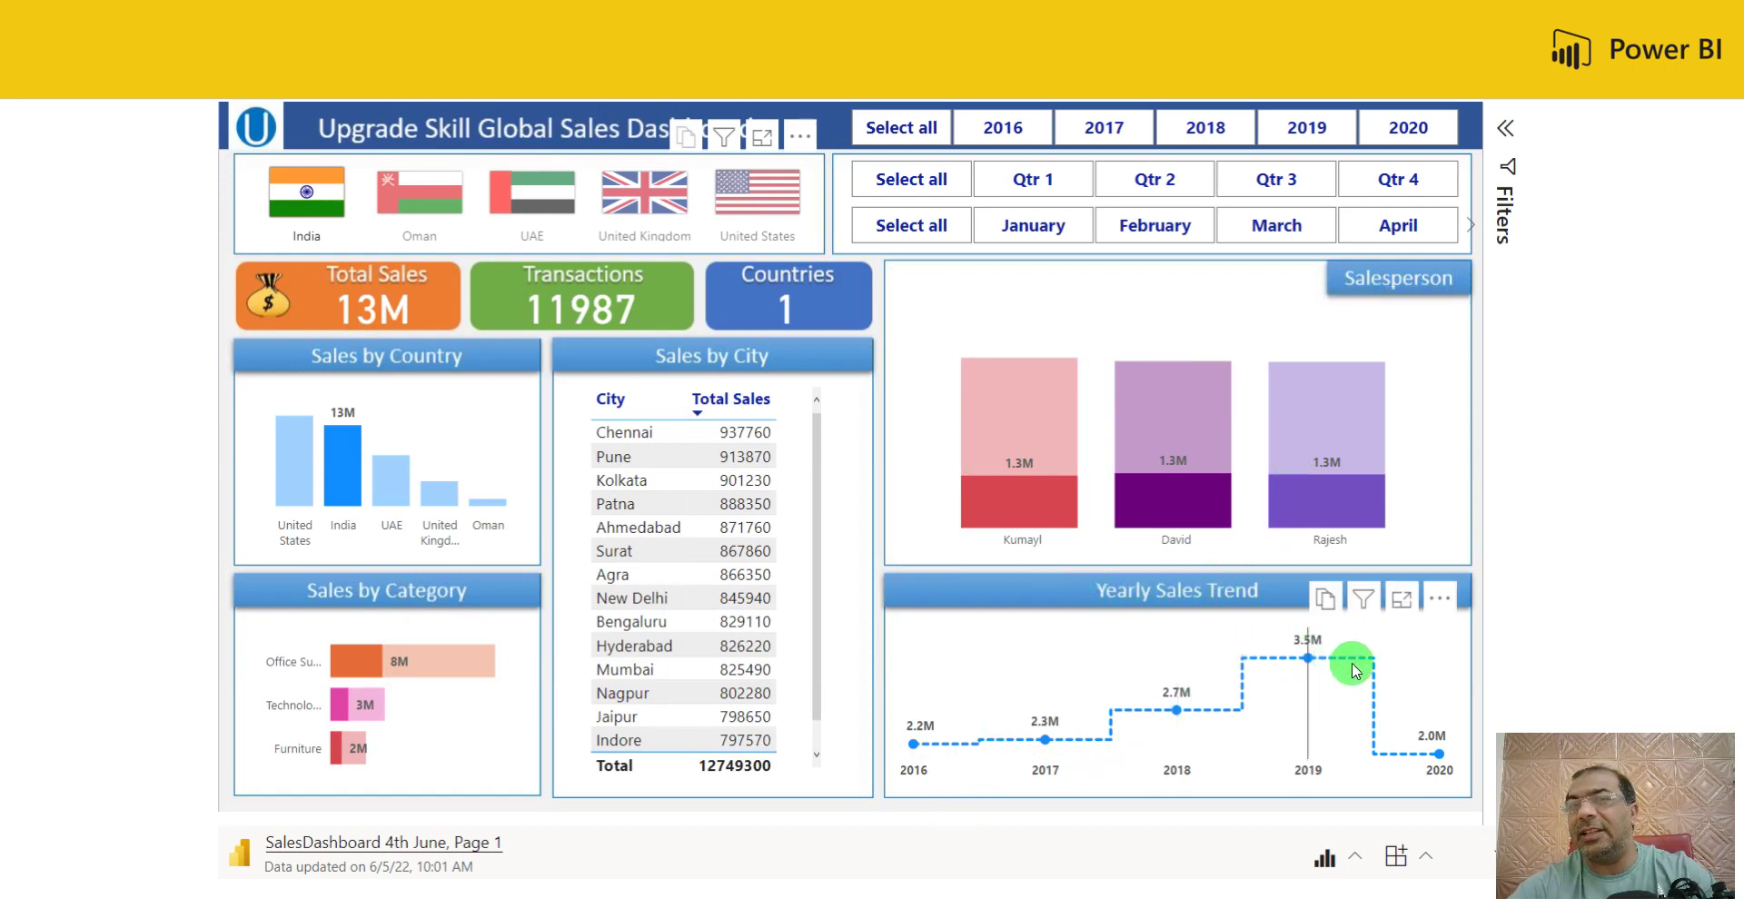
click(1226, 133)
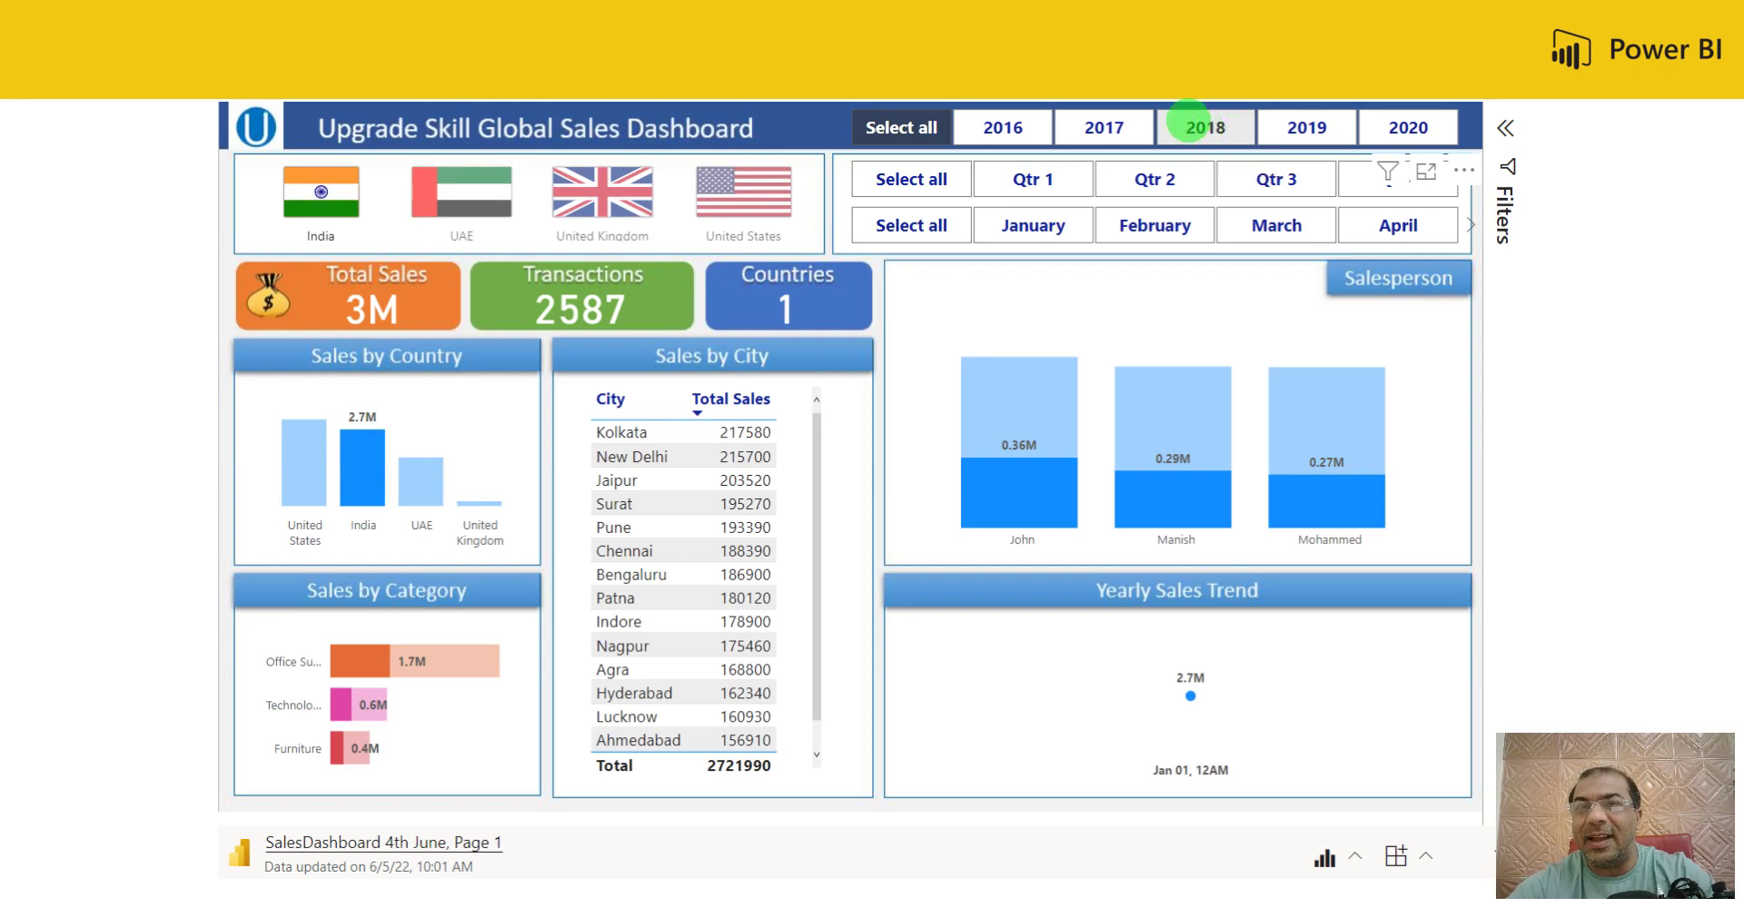
click(904, 123)
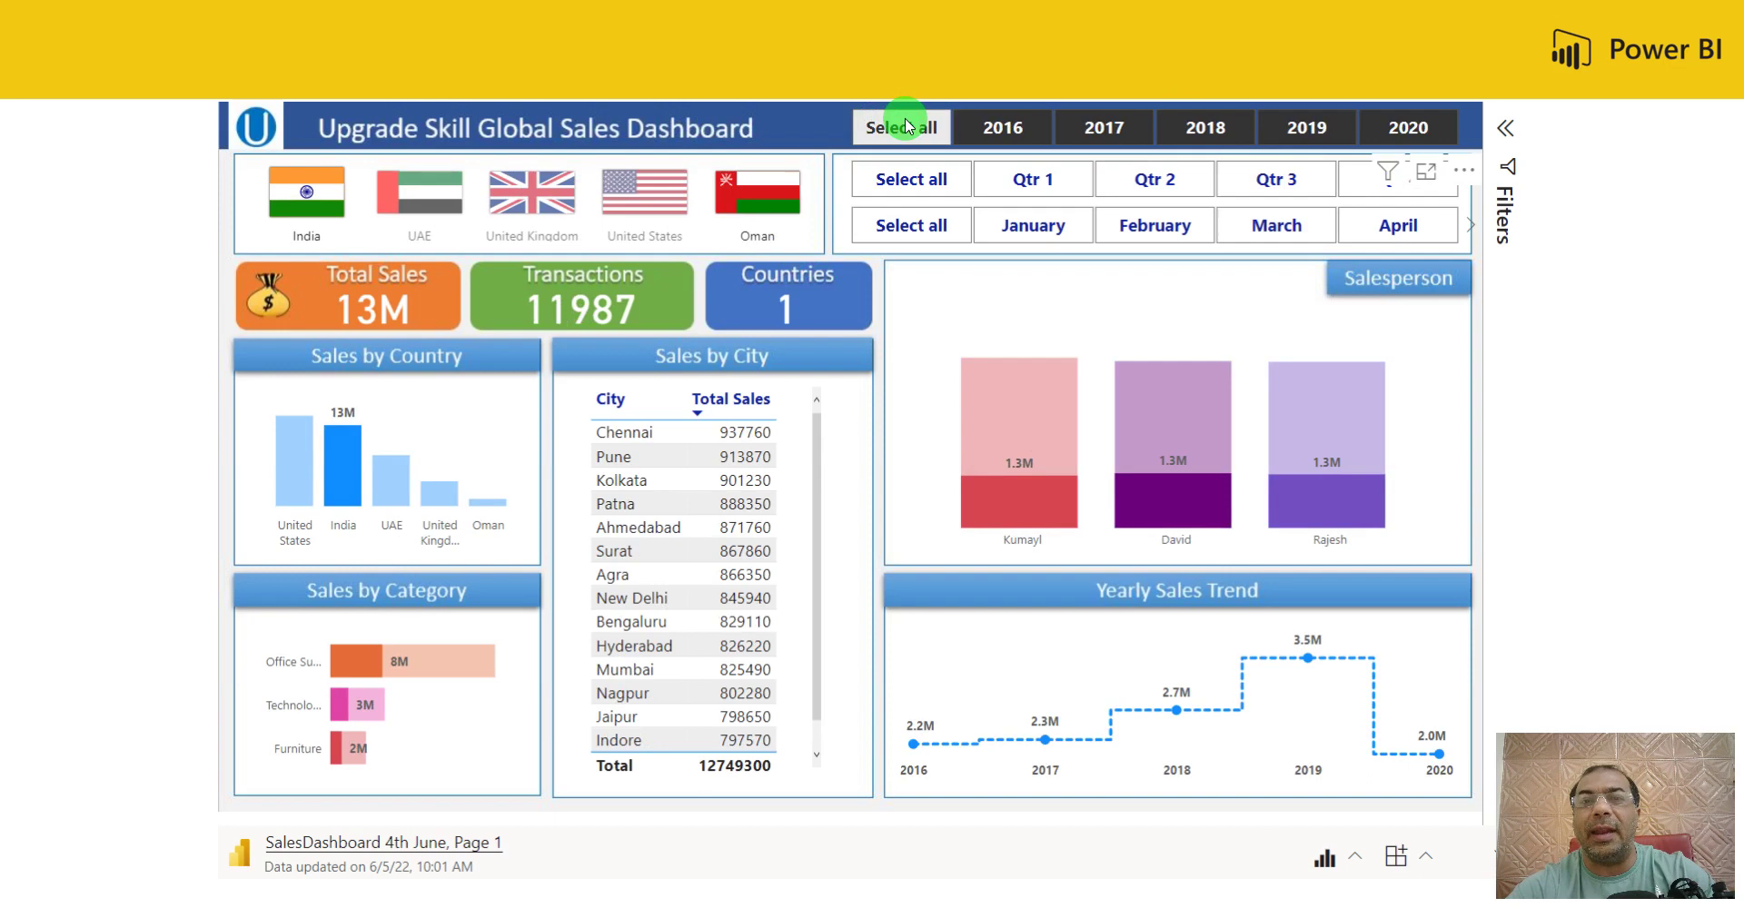
click(298, 200)
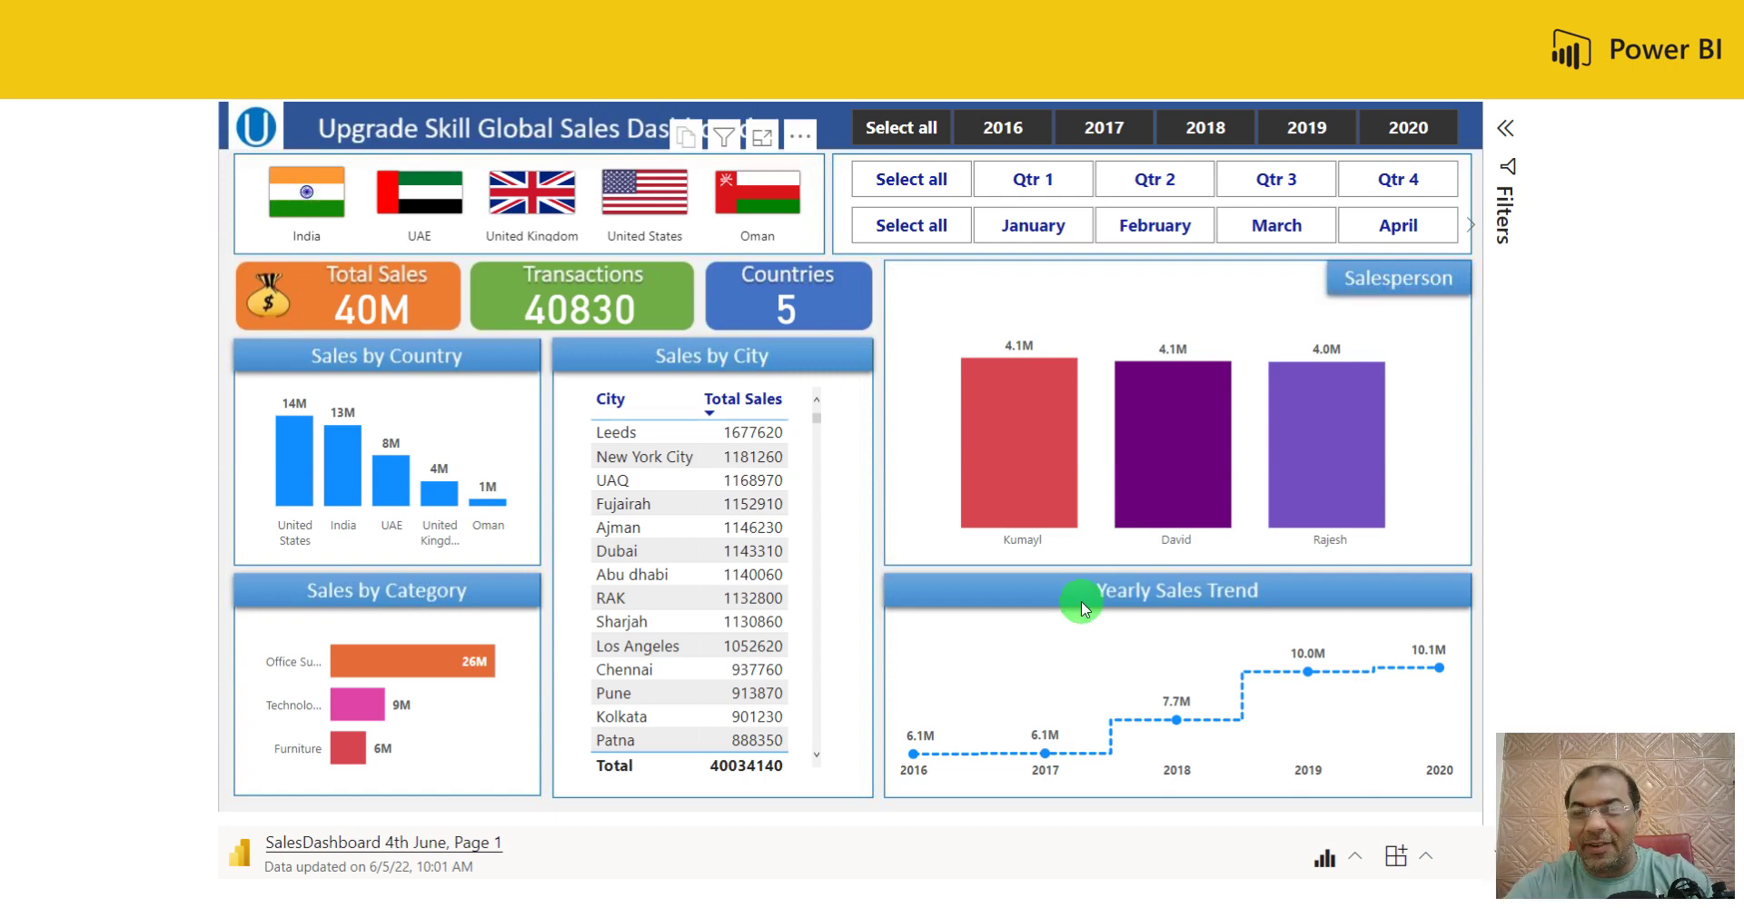
Step: Show the embedded report's Filter, Refresh and Reset data options from its bottom-right chevron
click(1357, 859)
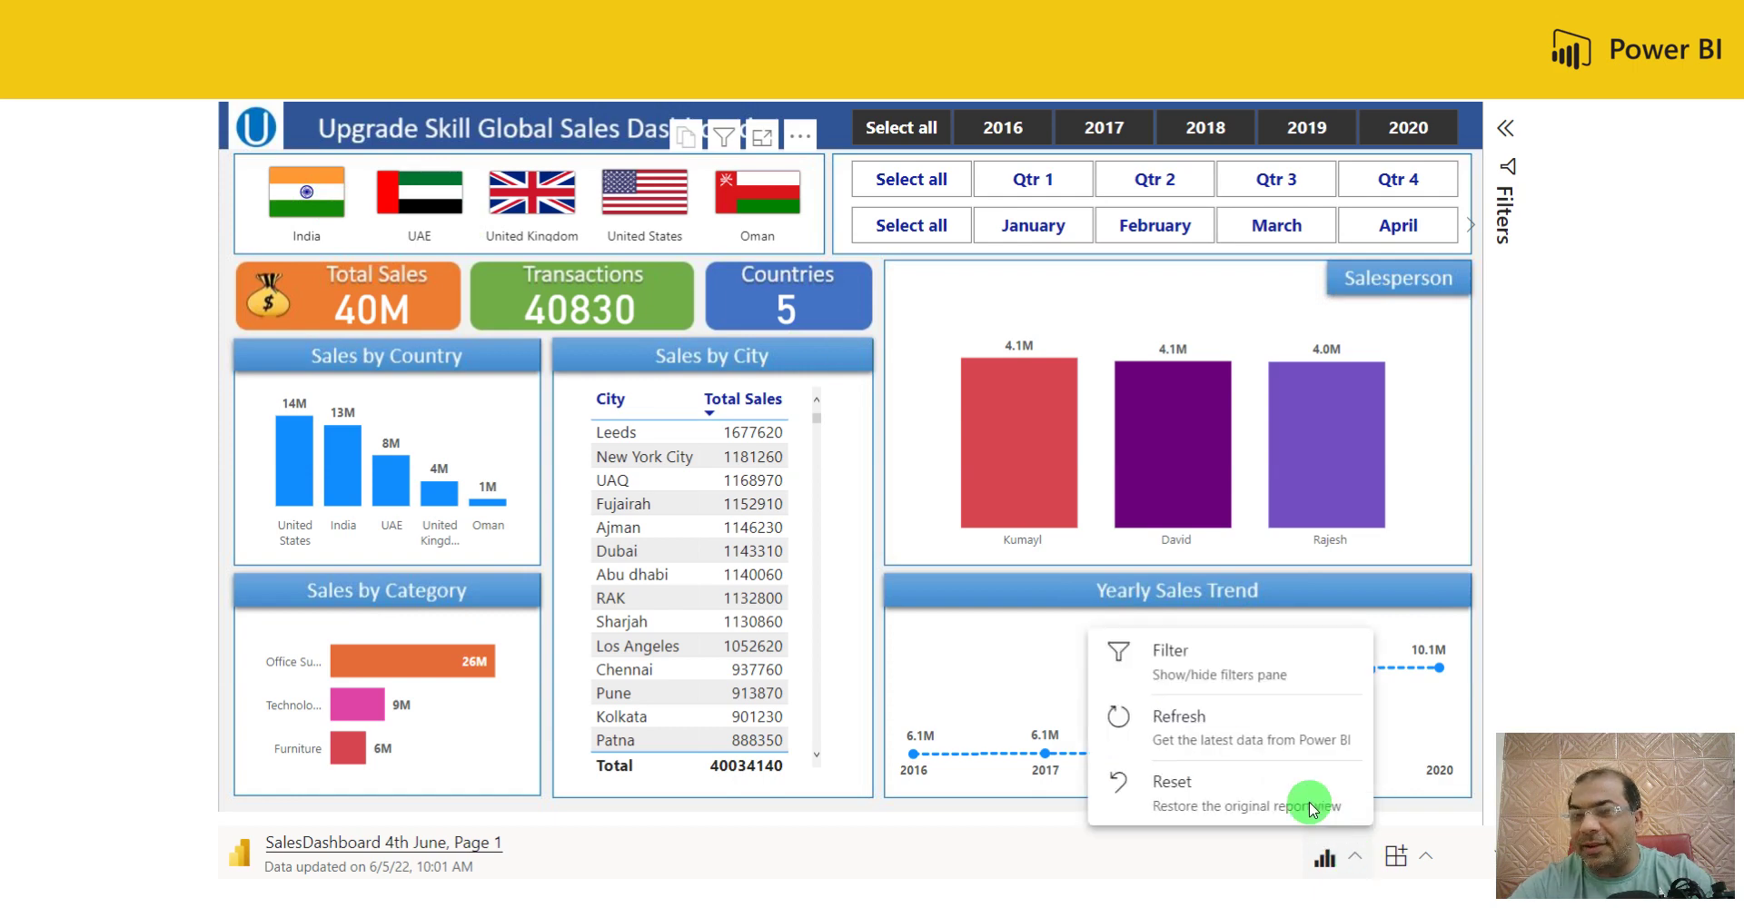